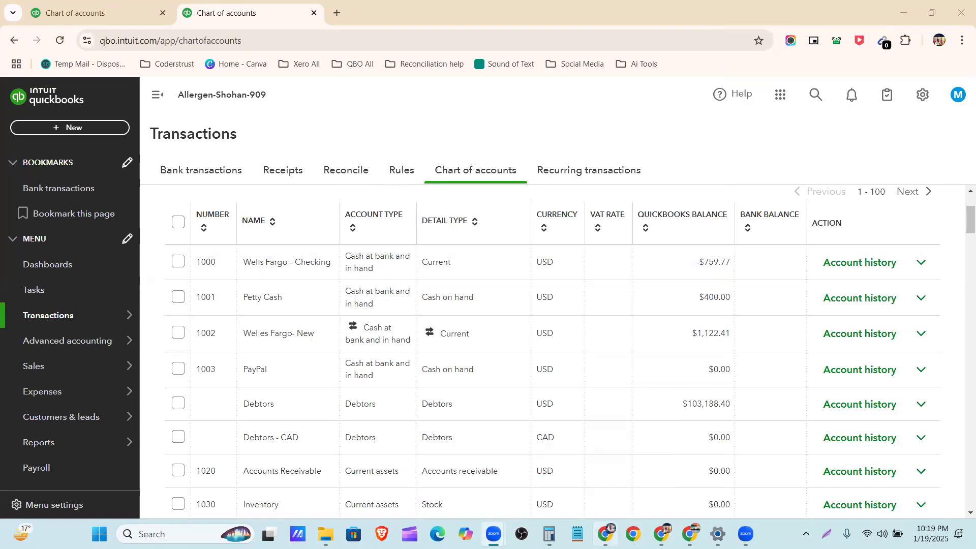
Step: Examine the fixed asset spreadsheet in Google Sheets, and the tangible asset accounts in the QuickBooks chart of accounts
{"action": "left_click", "coordinate": [605, 533]}
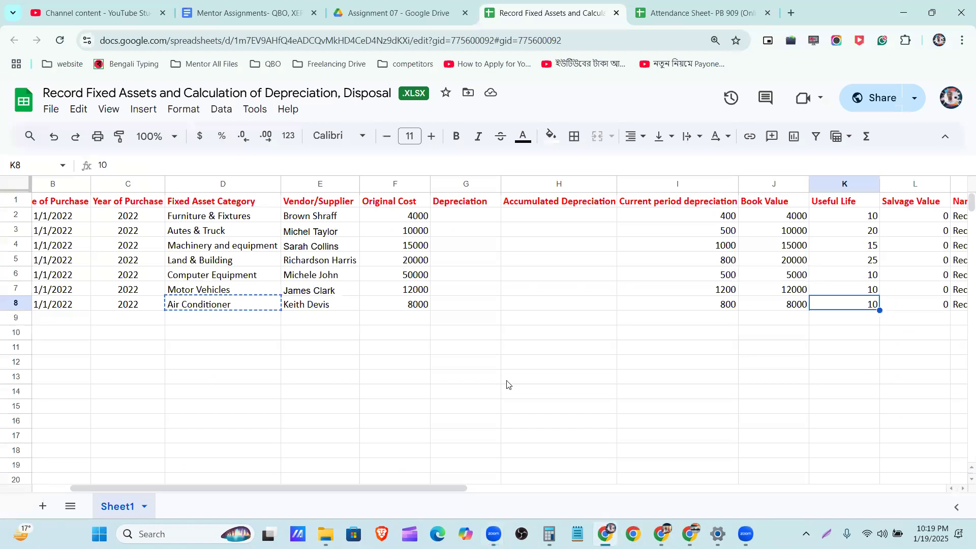
{"action": "left_click", "coordinate": [904, 13]}
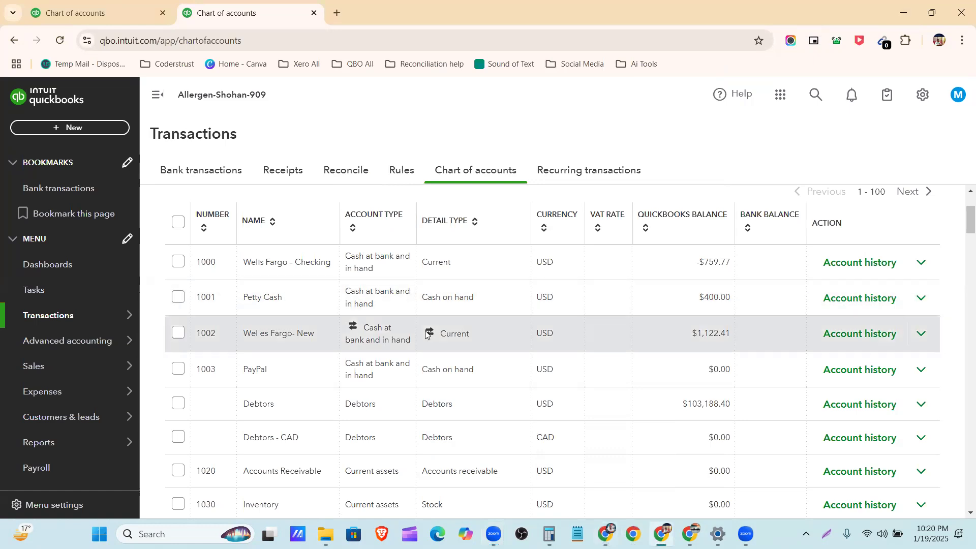
{"action": "scroll", "coordinate": [335, 332], "scroll_direction": "down", "scroll_amount": 4}
{"action": "scroll", "coordinate": [335, 331], "scroll_direction": "down", "scroll_amount": 5}
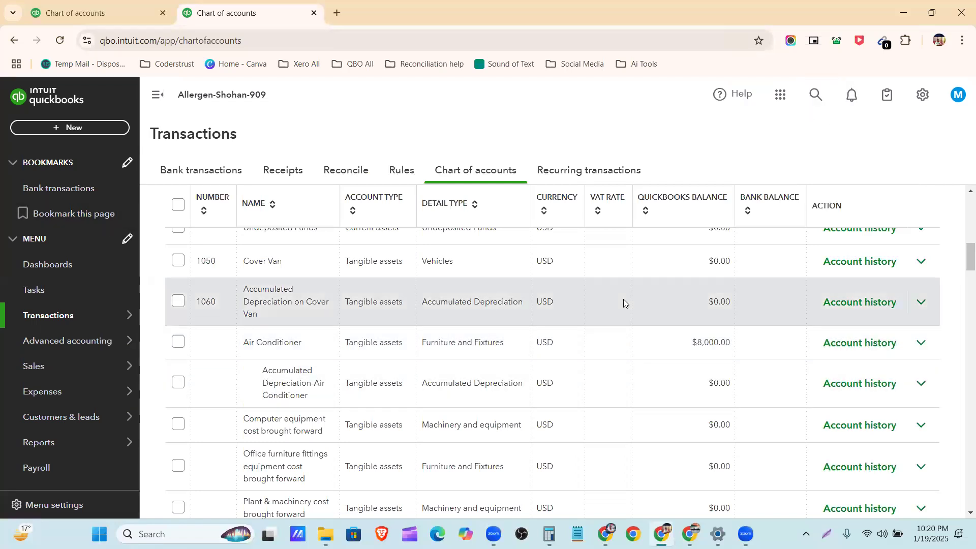
{"action": "scroll", "coordinate": [623, 301], "scroll_direction": "down", "scroll_amount": 3}
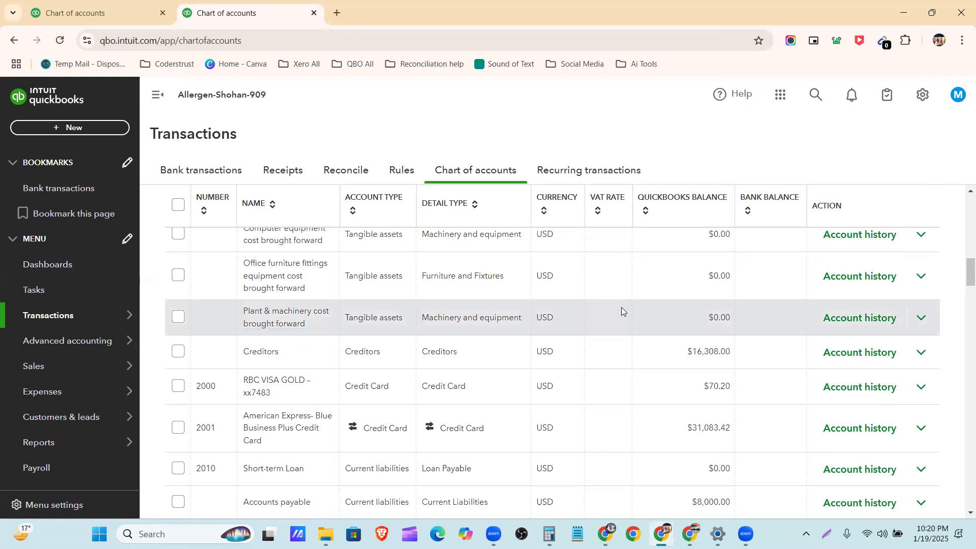
{"action": "scroll", "coordinate": [571, 304], "scroll_direction": "up", "scroll_amount": 5}
{"action": "scroll", "coordinate": [412, 274], "scroll_direction": "up", "scroll_amount": 4}
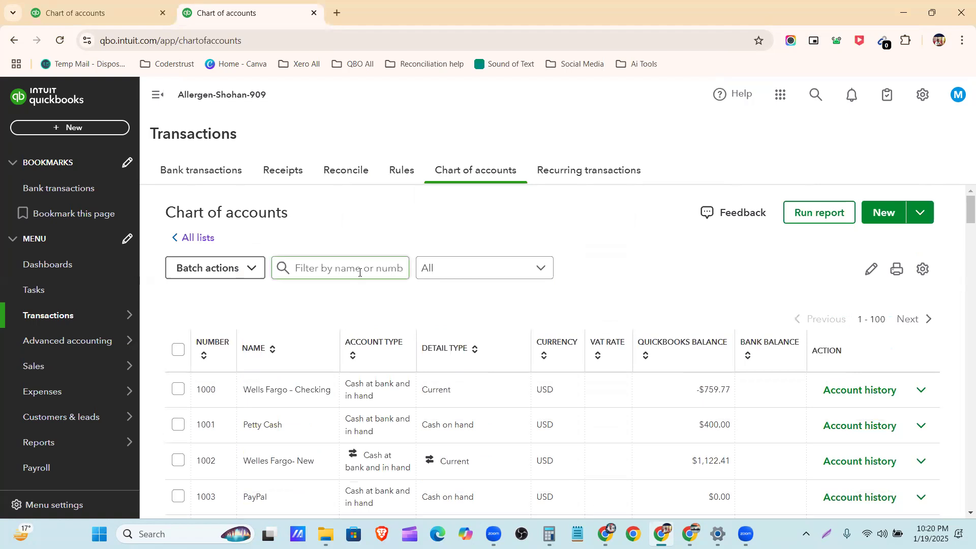
Step: Filter the chart of accounts by Depreciation and examine the matching accounts
{"action": "left_click", "coordinate": [356, 269]}
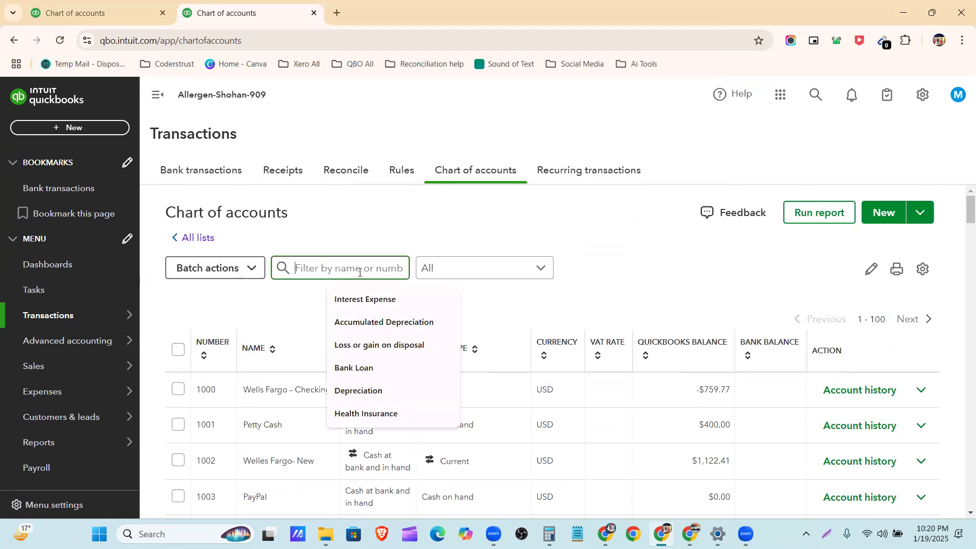
{"action": "left_click", "coordinate": [382, 389]}
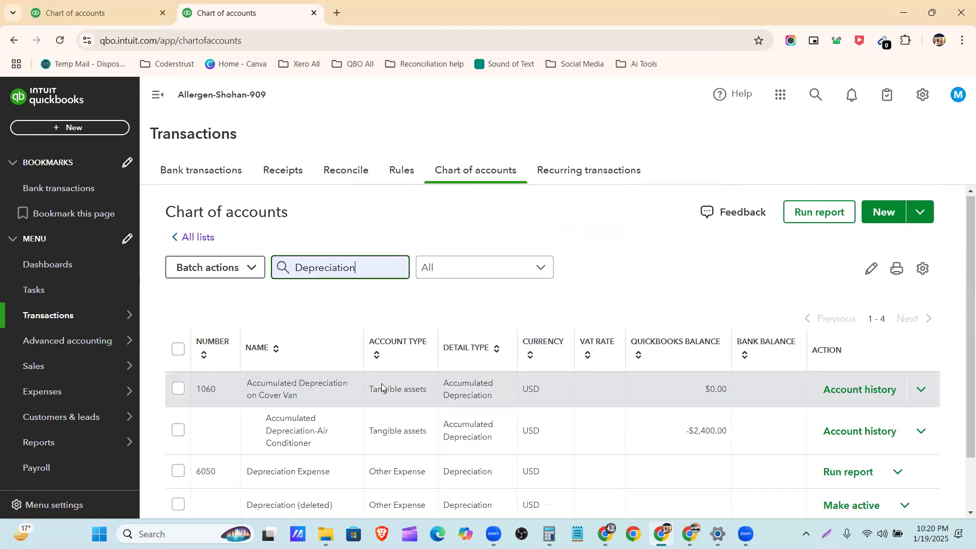
{"action": "scroll", "coordinate": [402, 366], "scroll_direction": "down", "scroll_amount": 2}
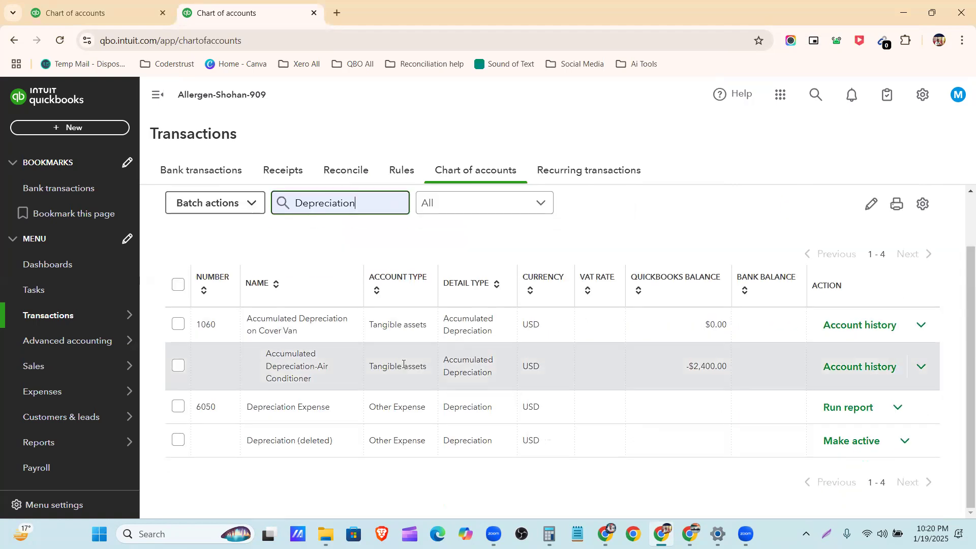
{"action": "scroll", "coordinate": [403, 363], "scroll_direction": "up", "scroll_amount": 2}
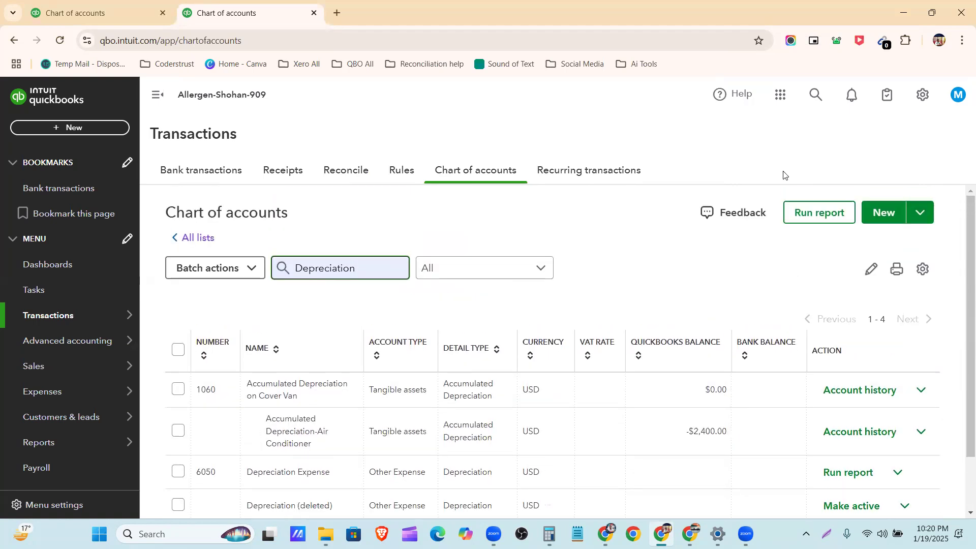
Step: Find and open Journal 6 dated 12/31/2024 among the recent transactions
{"action": "left_click", "coordinate": [814, 94]}
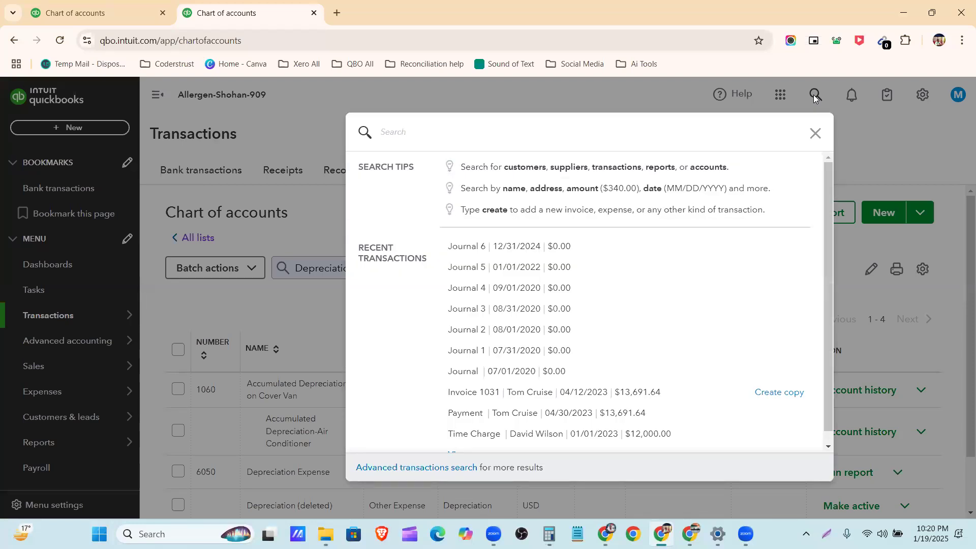
{"action": "left_click", "coordinate": [530, 249]}
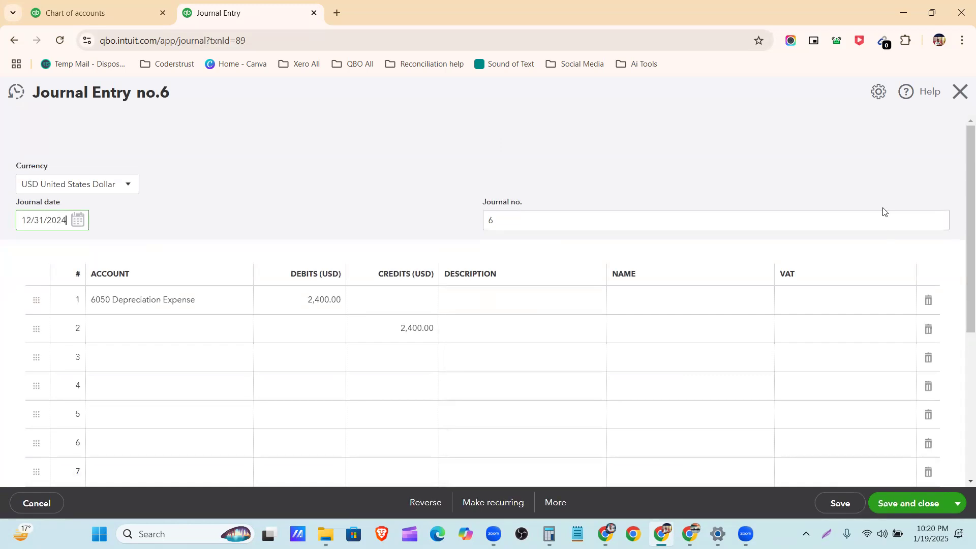
Step: Try to assign the 2,400.00 credit line to Air Conditioner:Accumulated Depreciation-Air Conditioner and save and close the entry
{"action": "left_click", "coordinate": [133, 333]}
{"action": "type", "text": "Air Conditioner:Accumulated Depreciation-Air Conditioner"}
{"action": "type", "text": "ACC"}
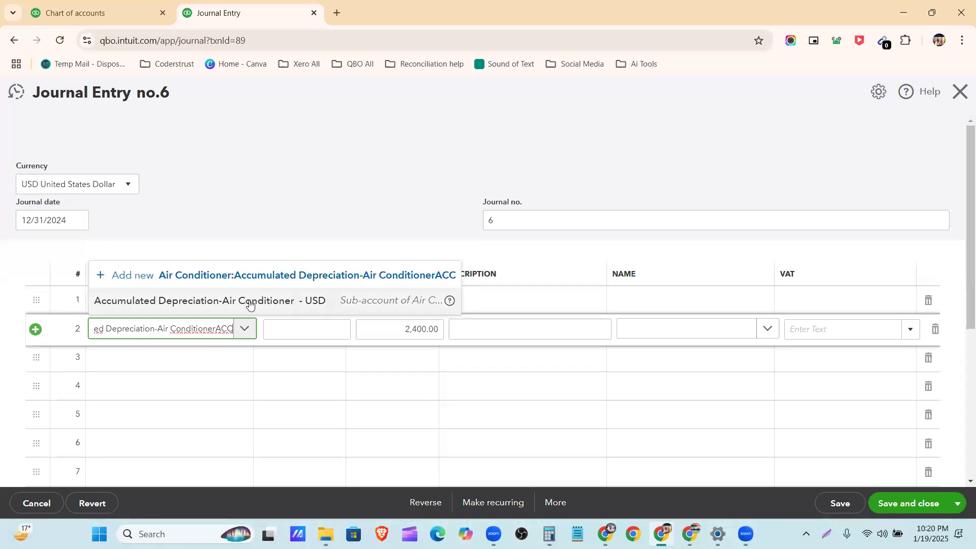
{"action": "left_click", "coordinate": [249, 303]}
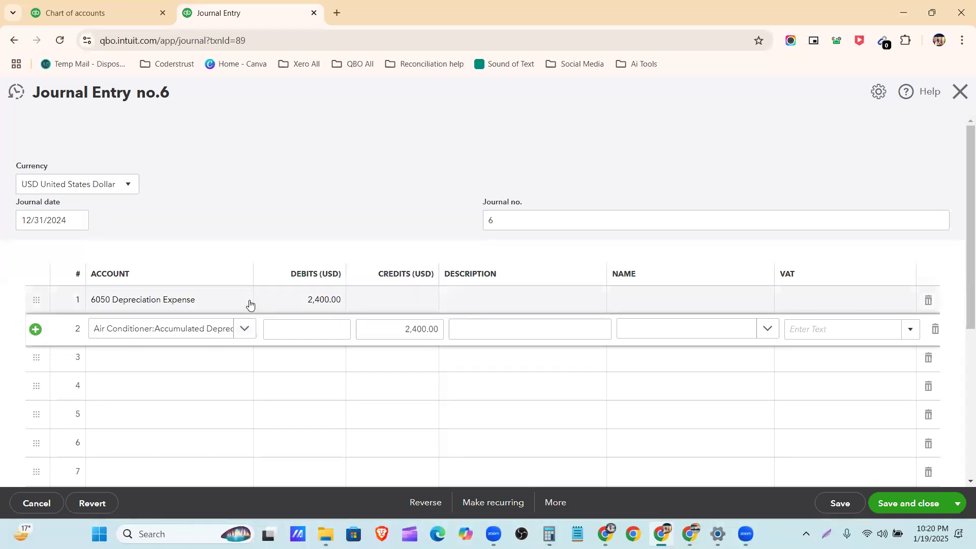
{"action": "left_click", "coordinate": [905, 515]}
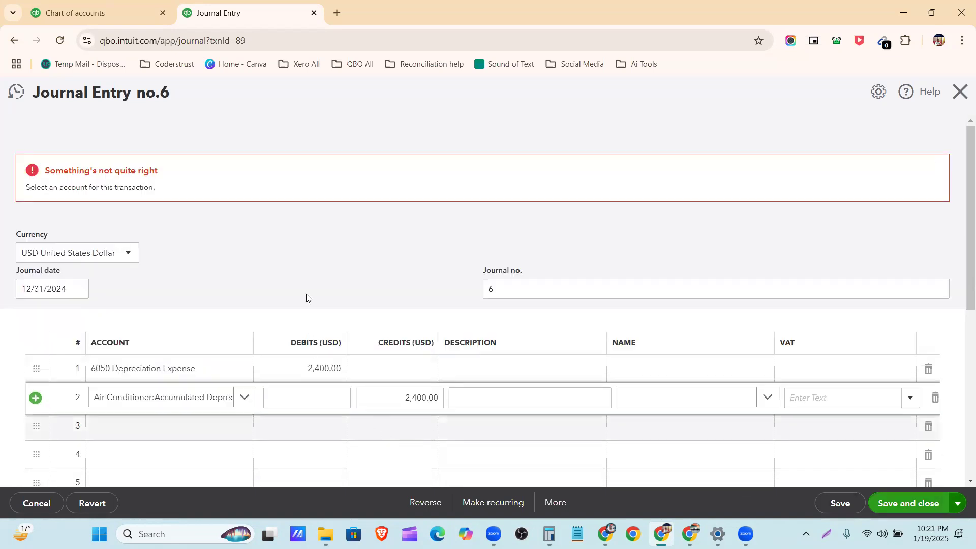
Step: Try reselecting the Air Conditioner accumulated depreciation account on the second journal line by searching for ACCUMULATED
{"action": "left_click", "coordinate": [333, 429]}
{"action": "left_click", "coordinate": [229, 403]}
{"action": "left_click", "coordinate": [243, 397]}
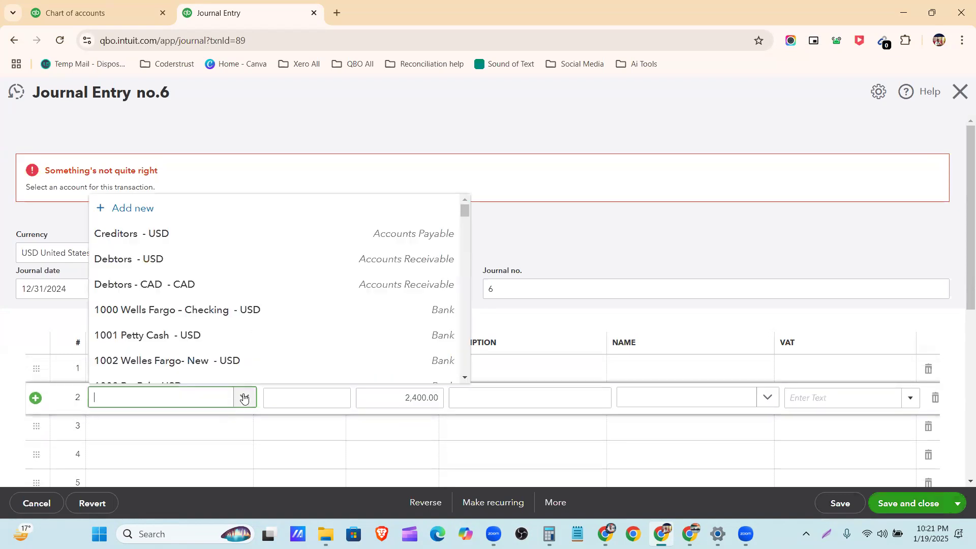
{"action": "type", "text": "AC"}
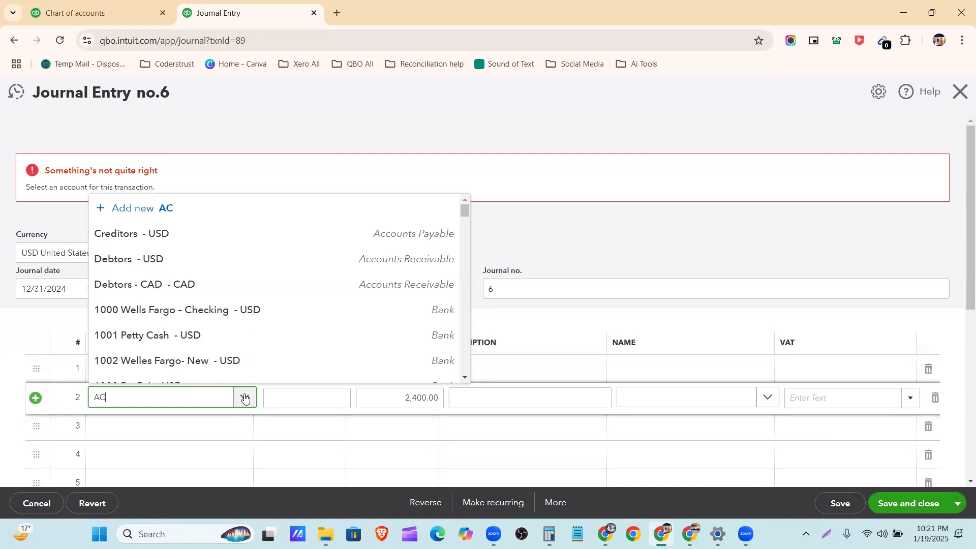
{"action": "type", "text": "CUMULATED"}
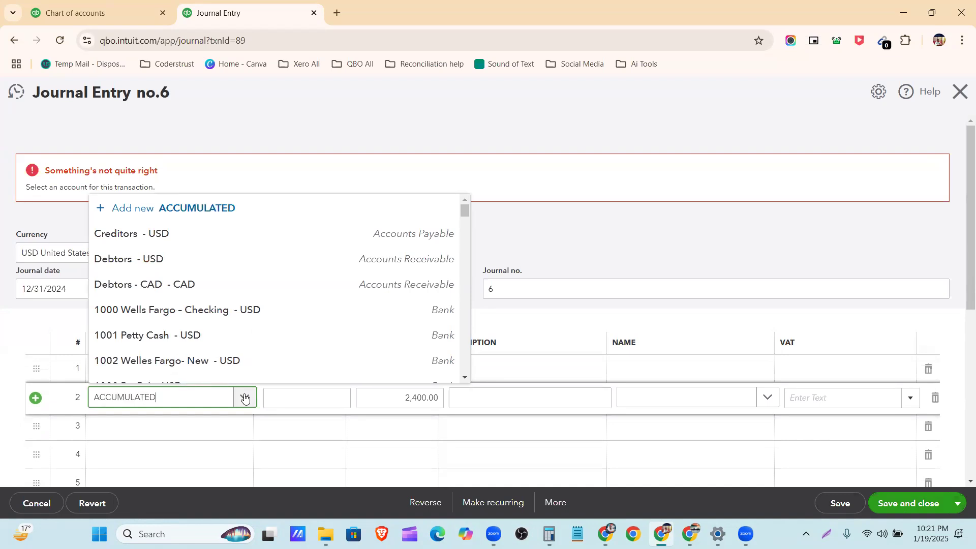
{"action": "left_click", "coordinate": [229, 376]}
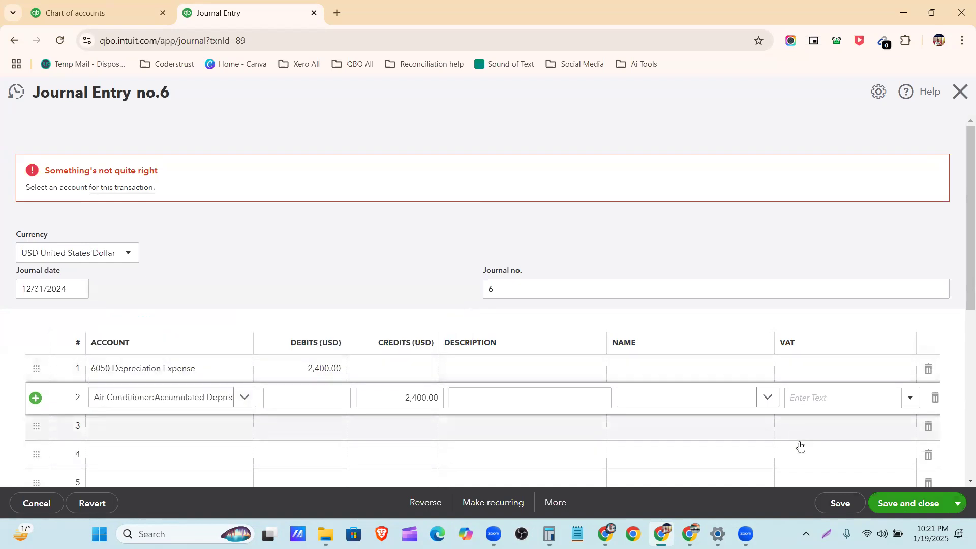
{"action": "left_click", "coordinate": [800, 446]}
{"action": "left_click", "coordinate": [219, 411]}
Step: Reload journal entry 6 in the browser, and save and close it
{"action": "left_click", "coordinate": [66, 41]}
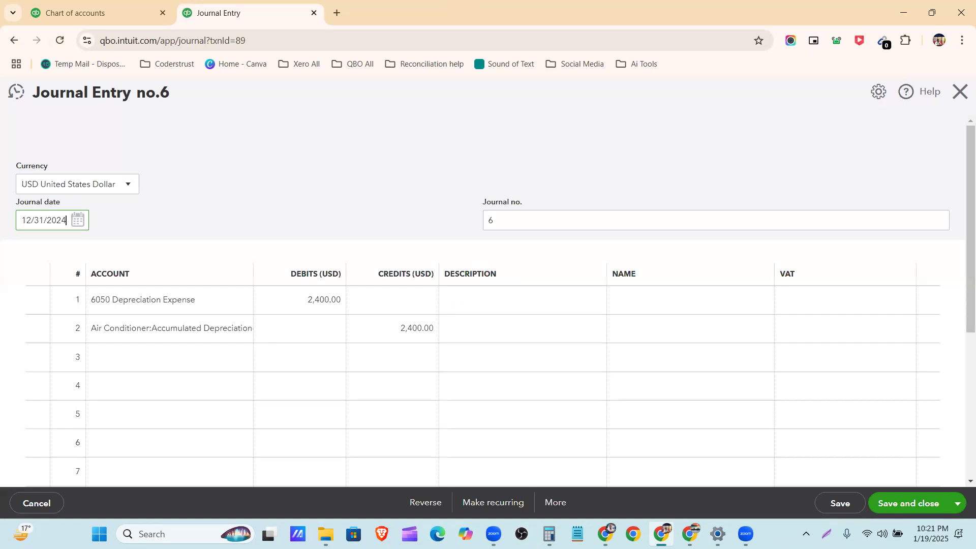
{"action": "left_click", "coordinate": [913, 504]}
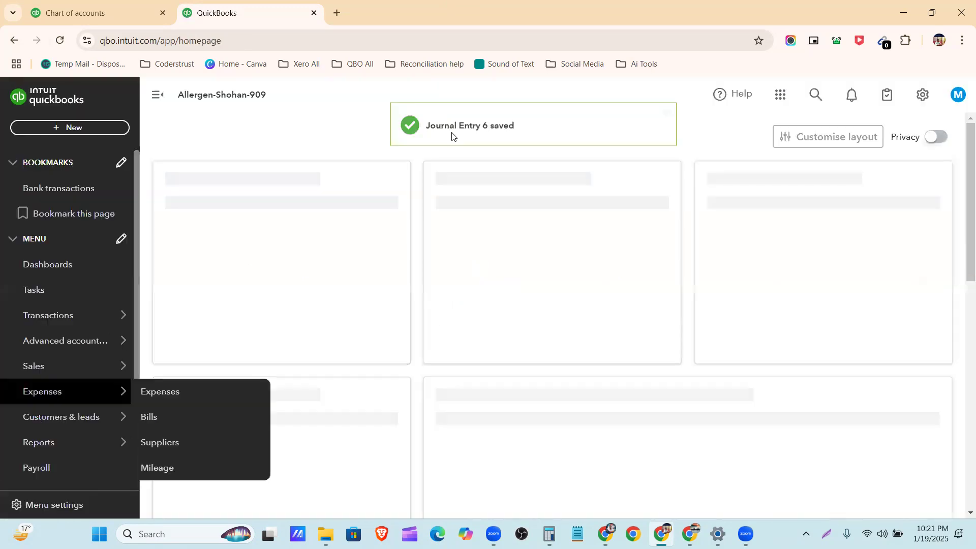
Step: Reopen the chart of accounts, clear the Depreciation filter, and examine the Air Conditioner account with its accumulated depreciation sub-account
{"action": "mouse_move", "coordinate": [52, 378]}
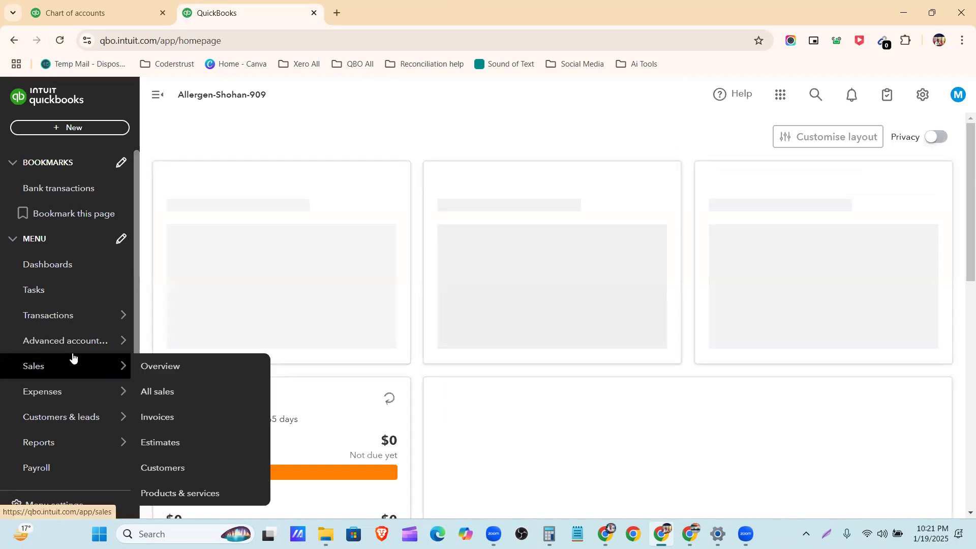
{"action": "left_click", "coordinate": [71, 324]}
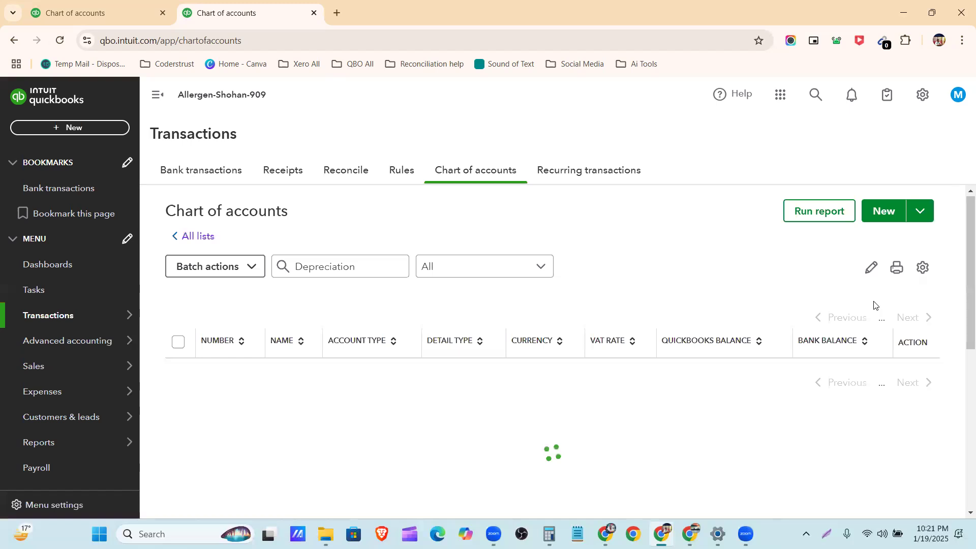
{"action": "left_click", "coordinate": [375, 266]}
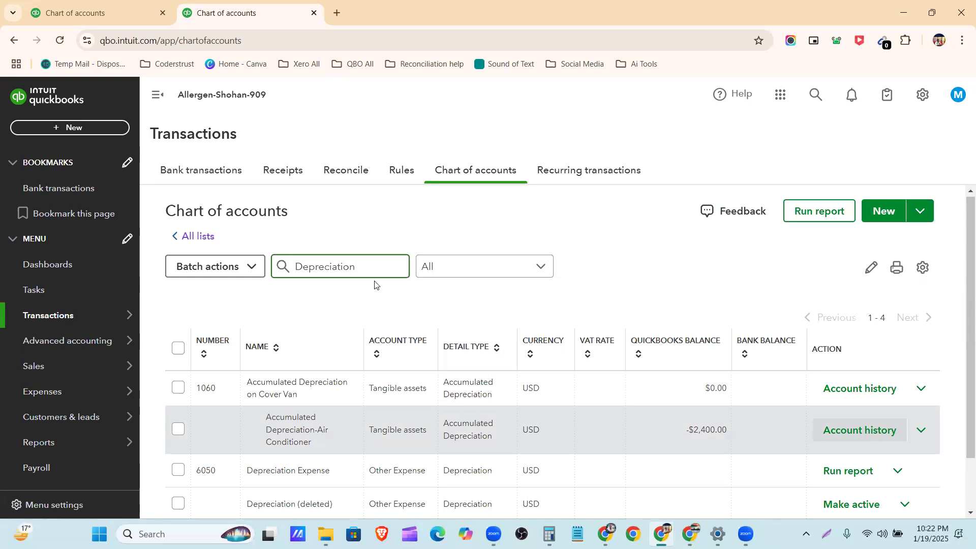
{"action": "key", "text": "ctrl+a"}
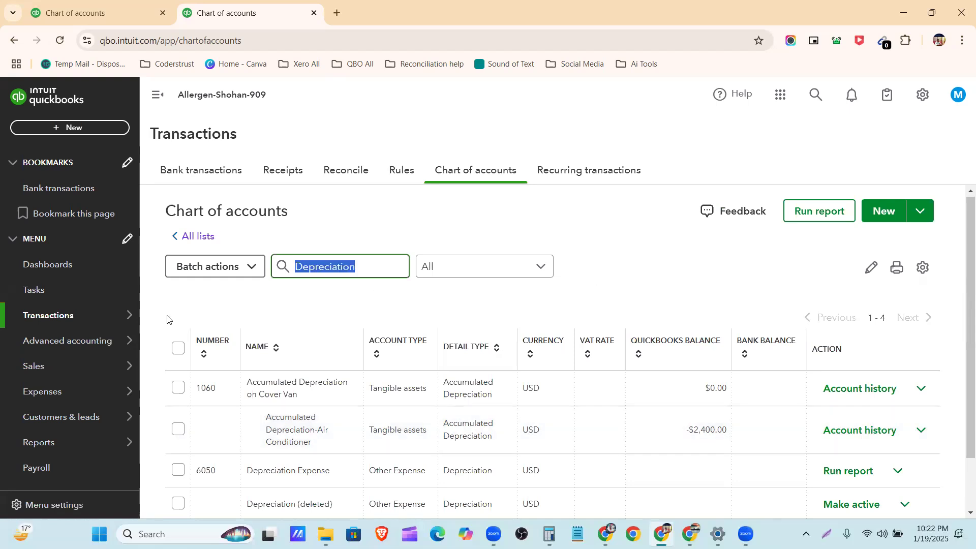
{"action": "key", "text": "BackSpace"}
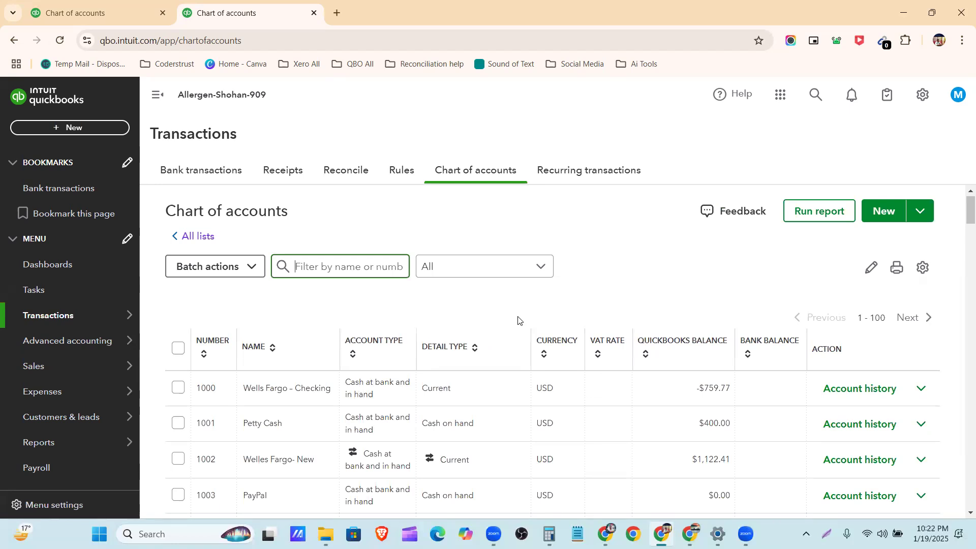
{"action": "scroll", "coordinate": [518, 320], "scroll_direction": "down", "scroll_amount": 2}
{"action": "scroll", "coordinate": [522, 327], "scroll_direction": "down", "scroll_amount": 2}
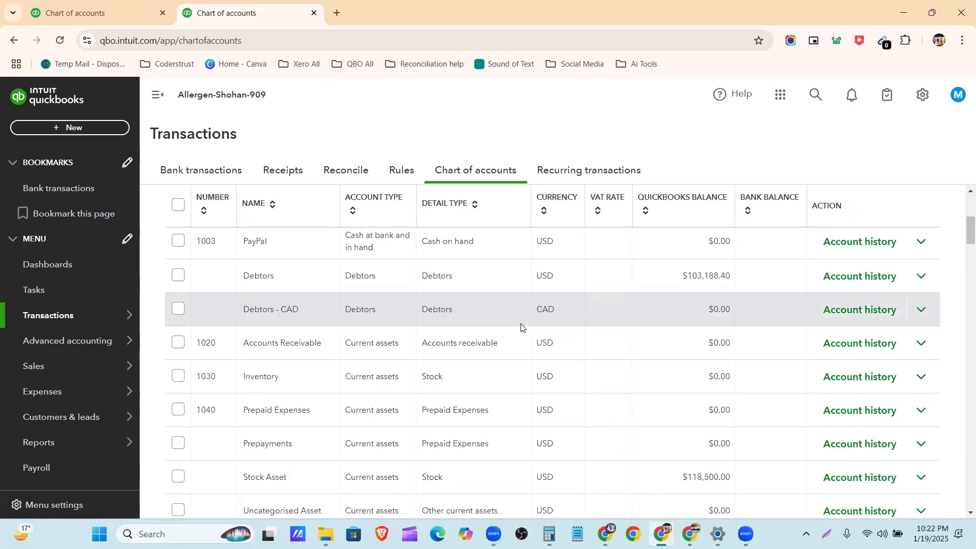
{"action": "scroll", "coordinate": [521, 327], "scroll_direction": "down", "scroll_amount": 5}
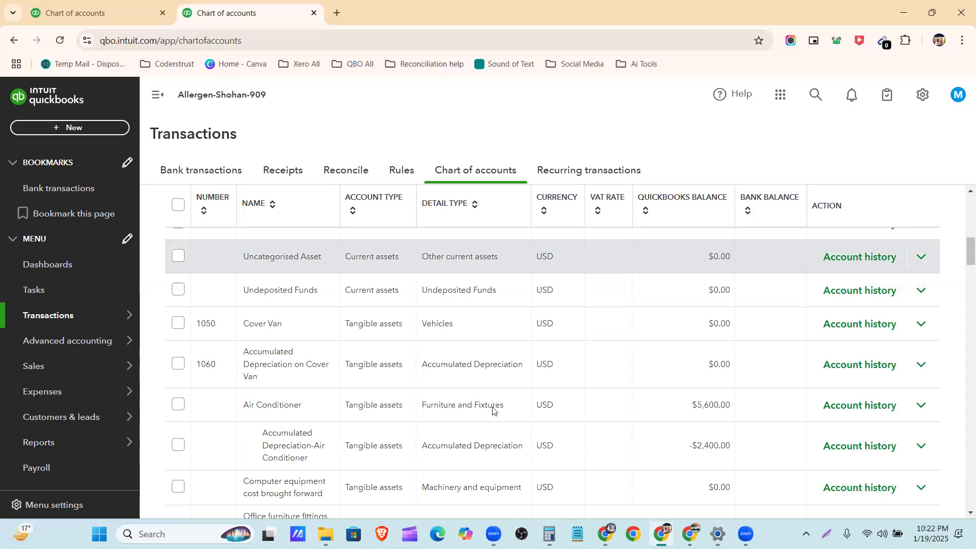
{"action": "scroll", "coordinate": [683, 339], "scroll_direction": "down", "scroll_amount": 1}
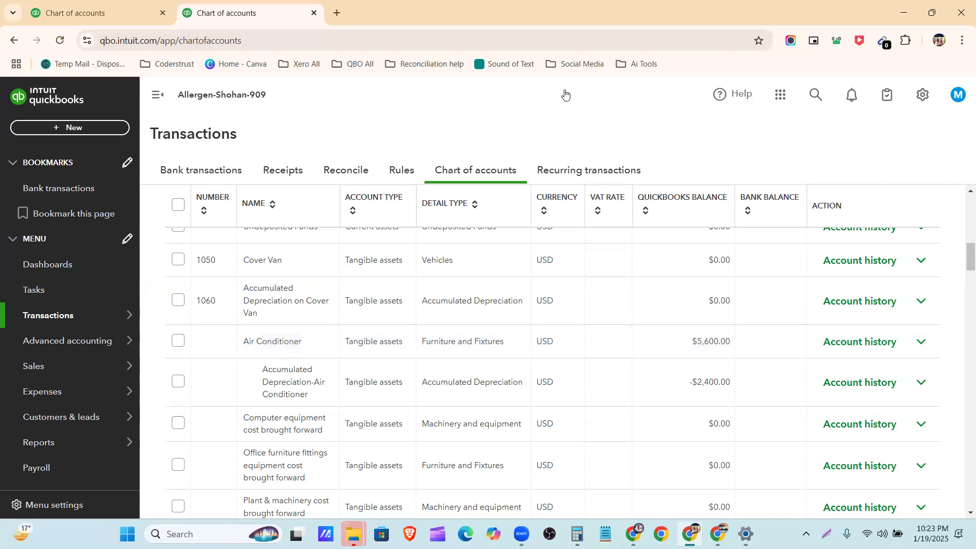
Step: In the other chart of accounts browser tab, clear the Accounts payable filter and start a new journal entry
{"action": "left_click", "coordinate": [114, 3]}
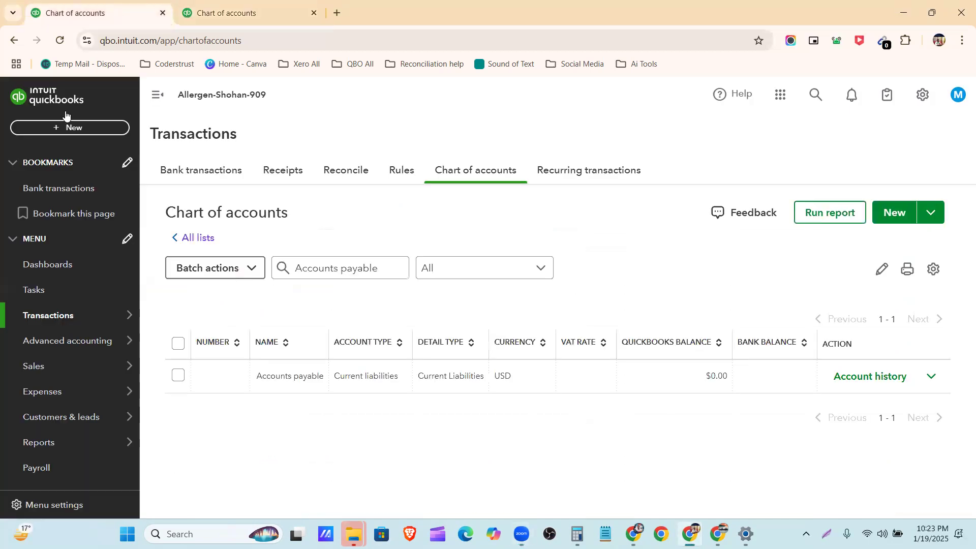
{"action": "left_click_drag", "start_coordinate": [385, 269], "coordinate": [101, 301]}
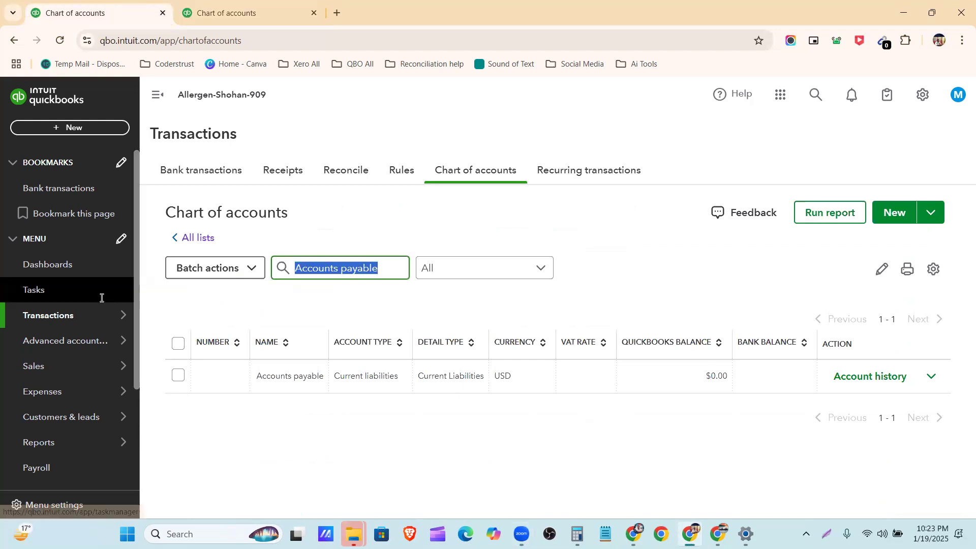
{"action": "key", "text": "BackSpace"}
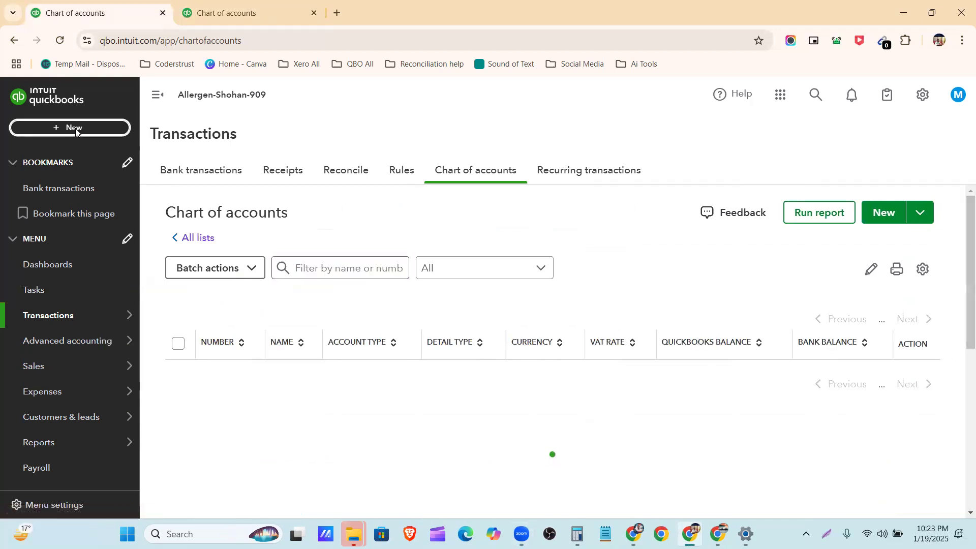
{"action": "left_click", "coordinate": [75, 128]}
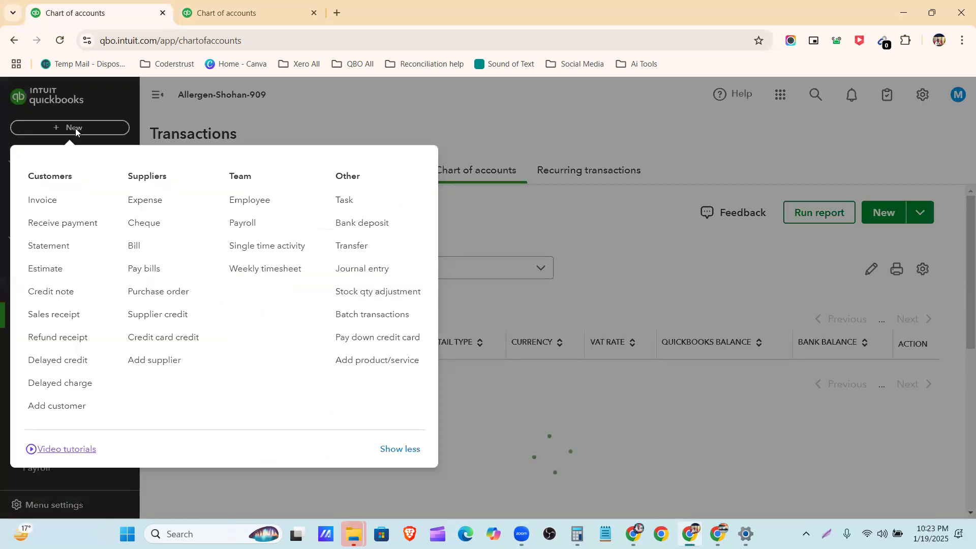
{"action": "left_click", "coordinate": [356, 273]}
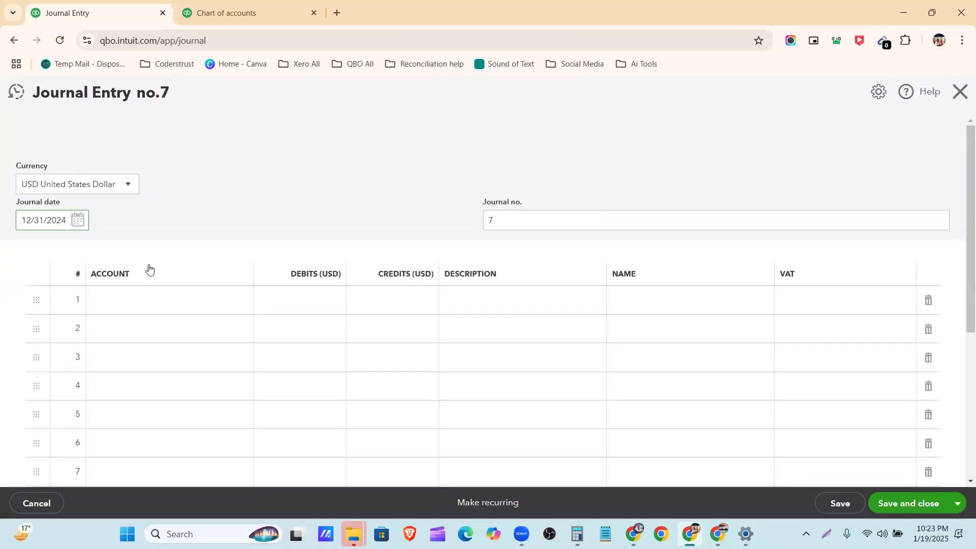
Step: Set the journal date of entry no. 7 to 01/01/2025
{"action": "left_click", "coordinate": [79, 220]}
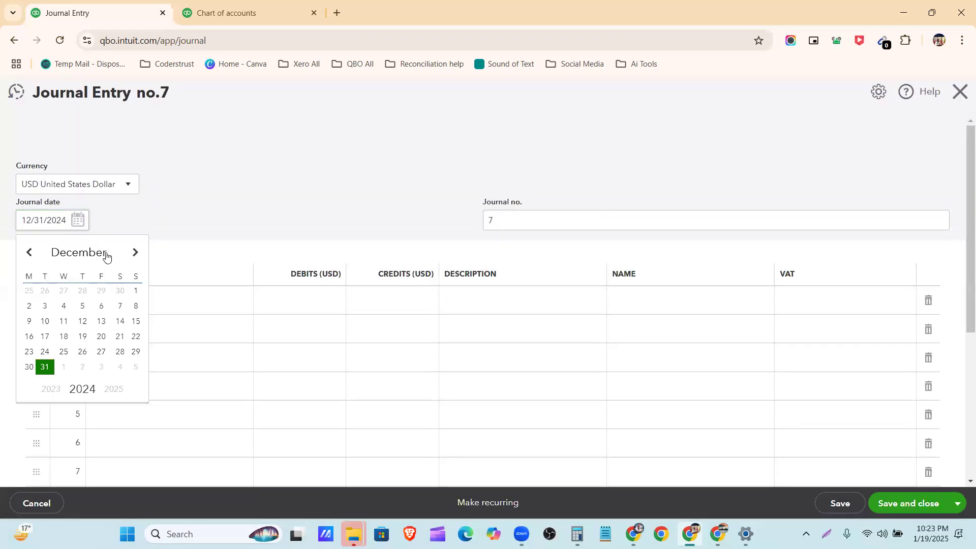
{"action": "left_click", "coordinate": [136, 253]}
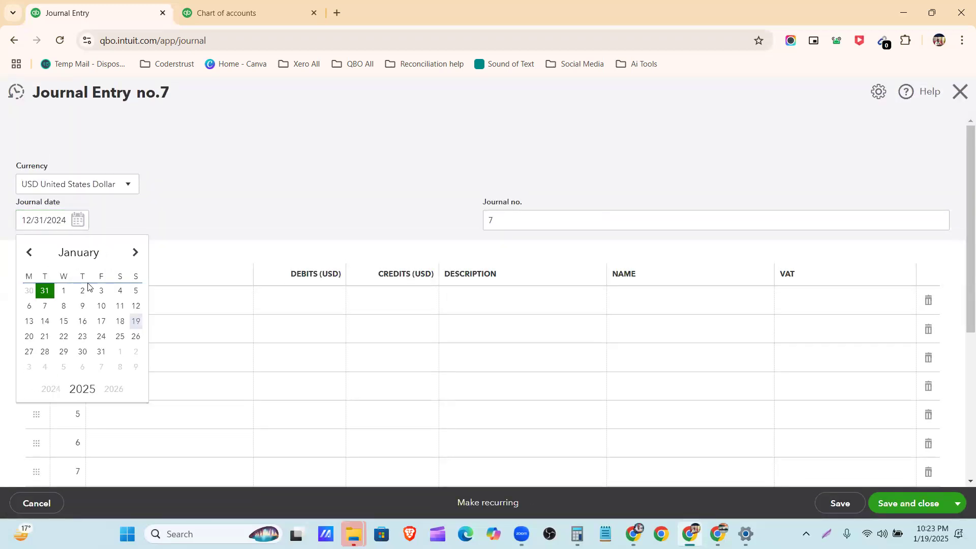
{"action": "left_click", "coordinate": [63, 293]}
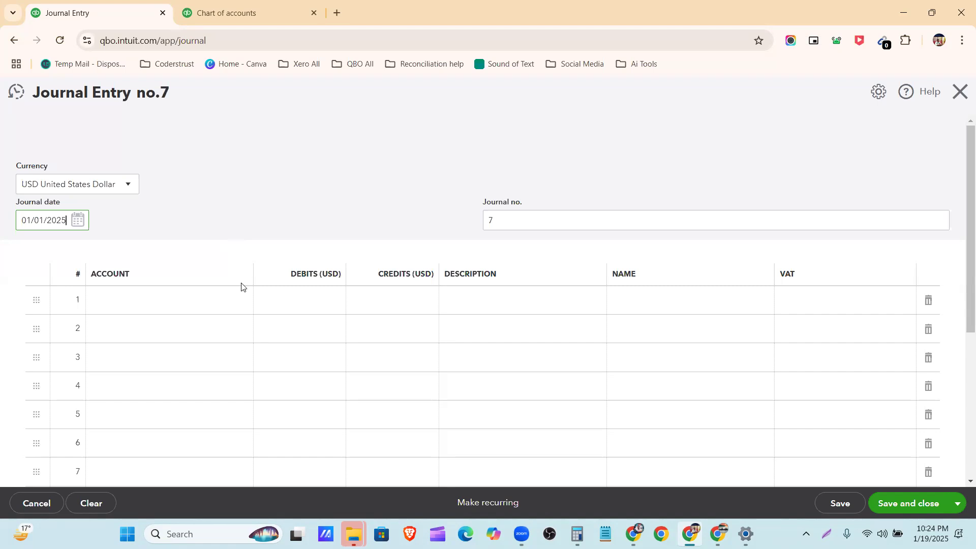
Step: Fill the first journal line with account 1000 Wells Fargo – Checking and a debit of 4,000
{"action": "left_click", "coordinate": [196, 302]}
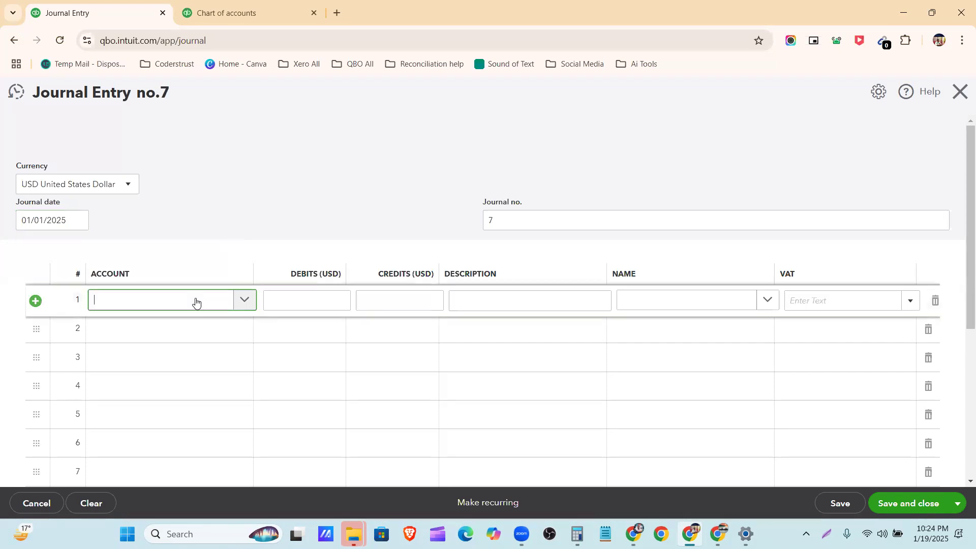
{"action": "type", "text": "WELLES"}
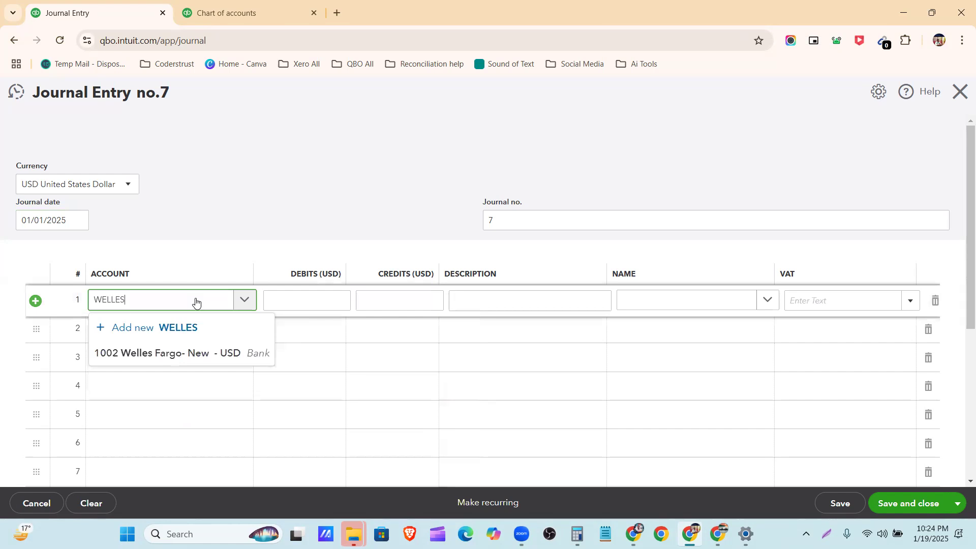
{"action": "key", "text": "BackSpace"}
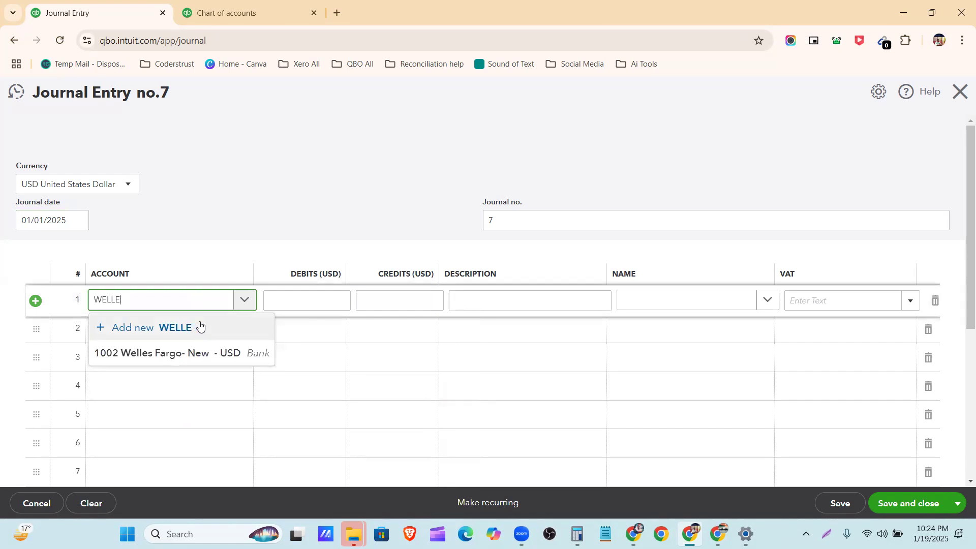
{"action": "key", "text": "BackSpace"}
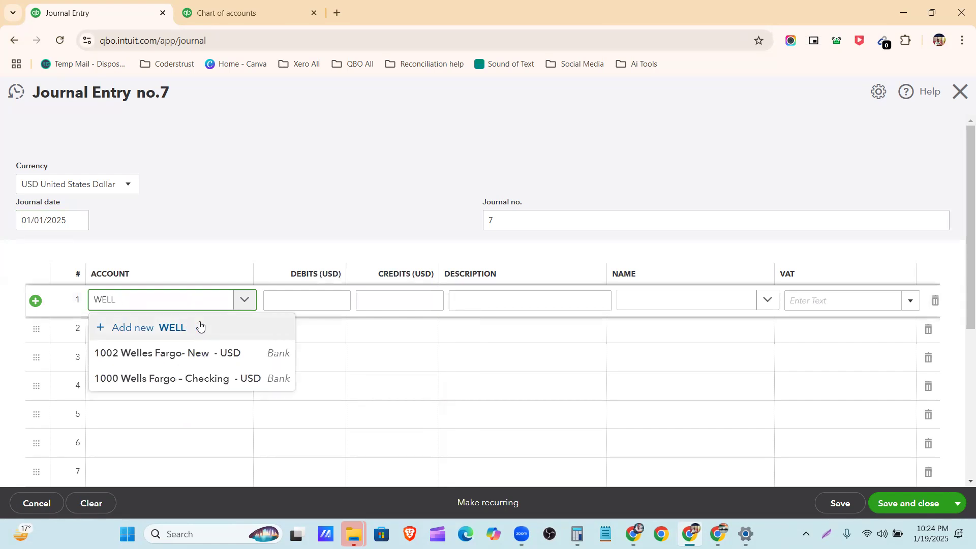
{"action": "left_click", "coordinate": [214, 387]}
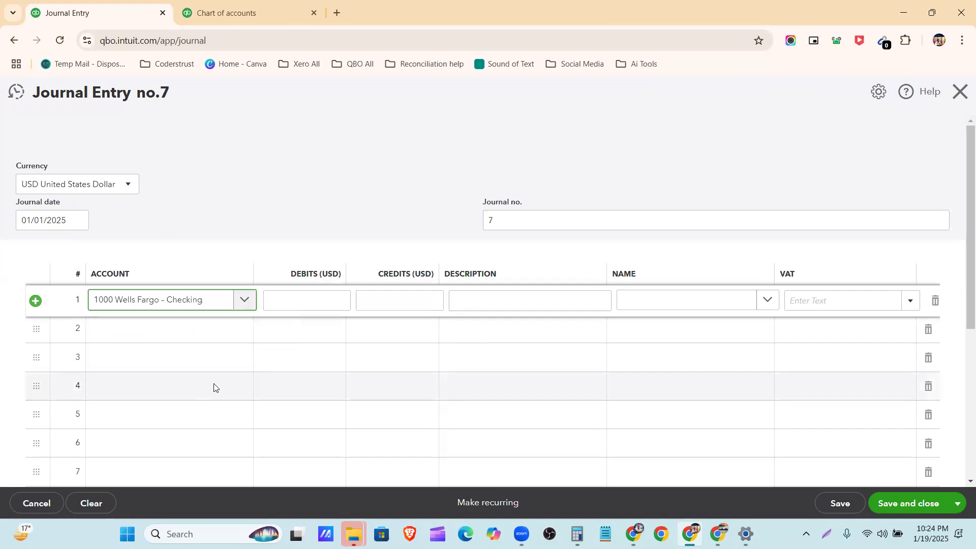
{"action": "left_click", "coordinate": [294, 303]}
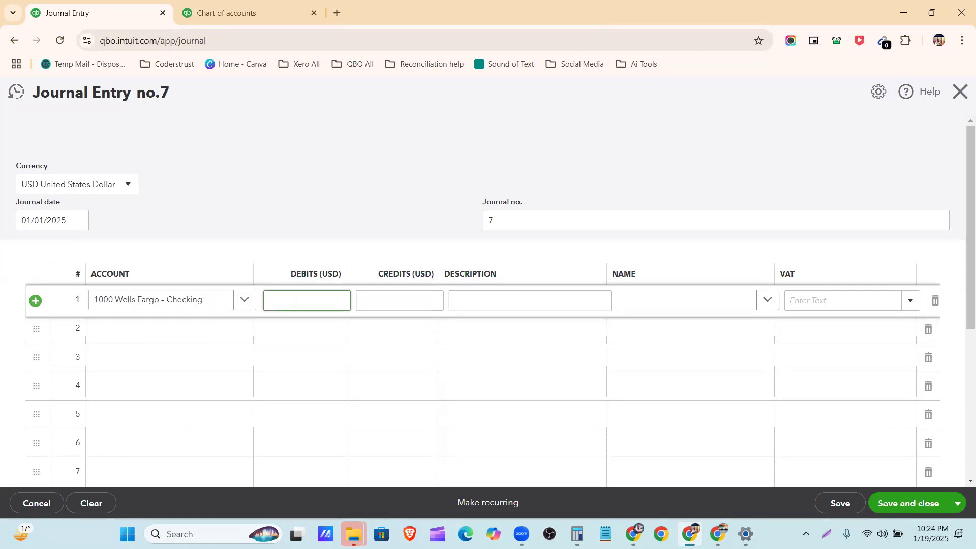
{"action": "type", "text": "4000"}
{"action": "left_click", "coordinate": [227, 224]}
Step: Assign the Accumulated Depreciation-Air Conditioner sub-account to the second journal line and clear its suggested credit amount
{"action": "left_click", "coordinate": [121, 333]}
{"action": "type", "text": "AC"}
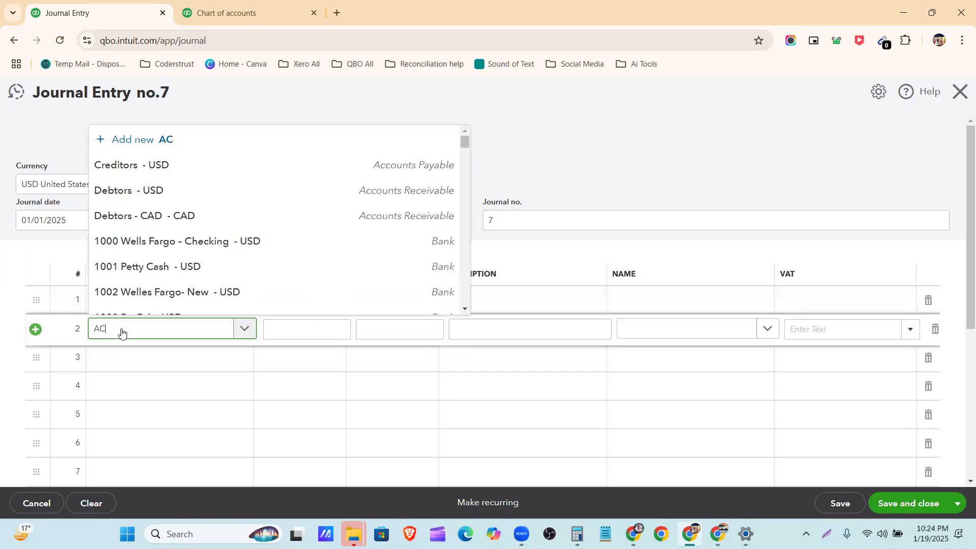
{"action": "type", "text": "CUMULATED"}
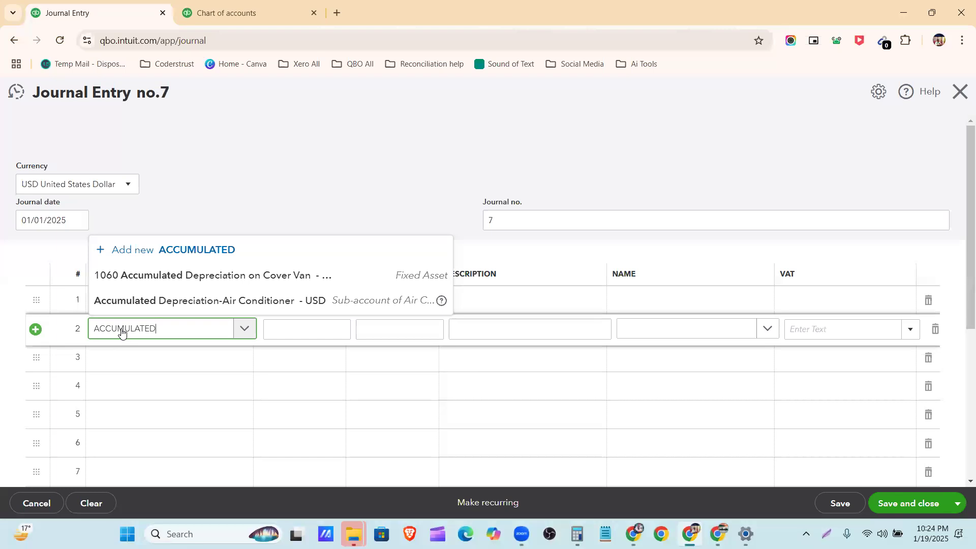
{"action": "left_click", "coordinate": [140, 302]}
{"action": "double_click", "coordinate": [391, 337]}
{"action": "key", "text": "BackSpace"}
{"action": "left_click", "coordinate": [341, 324]}
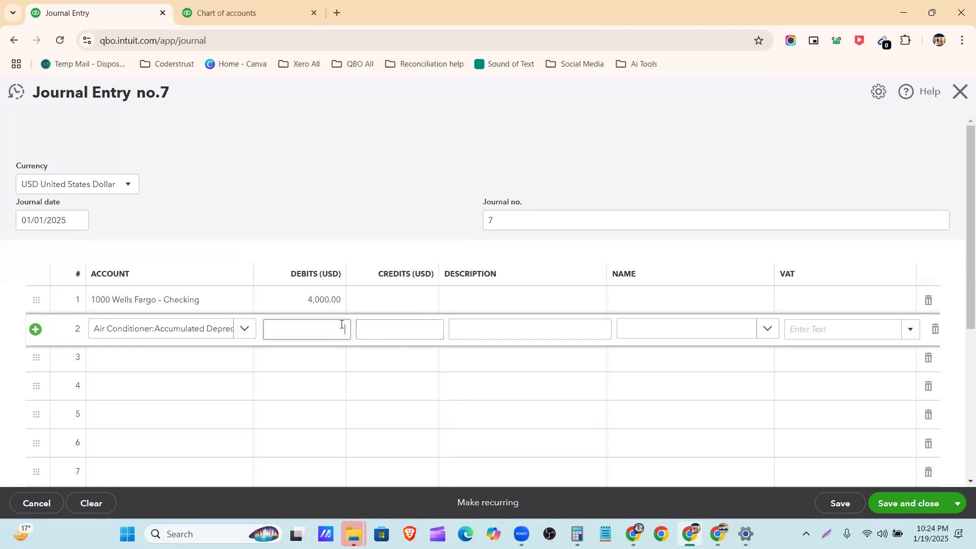
Step: Check the air conditioner's accumulated depreciation balance in the chart of accounts and enter a 2,400 debit on the second journal line
{"action": "left_click", "coordinate": [235, 7]}
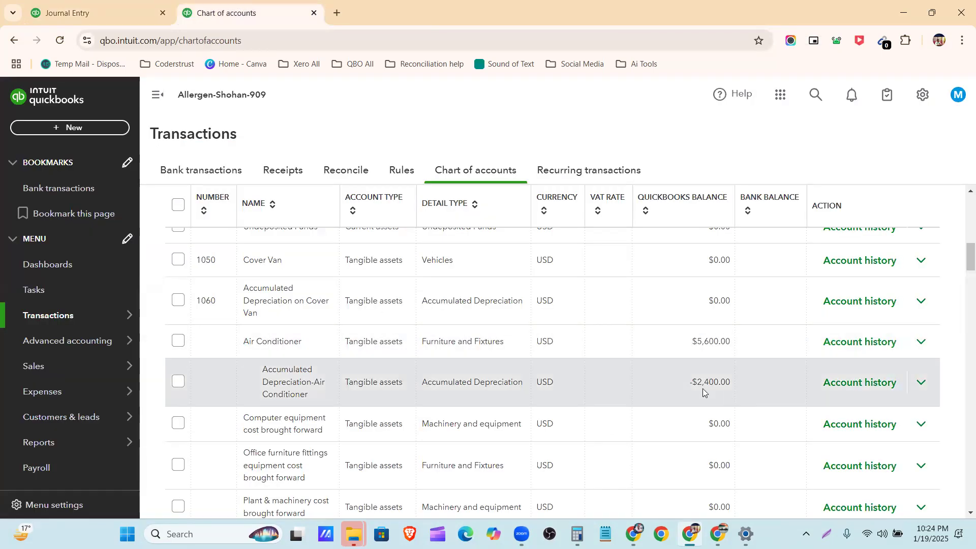
{"action": "left_click", "coordinate": [98, 18]}
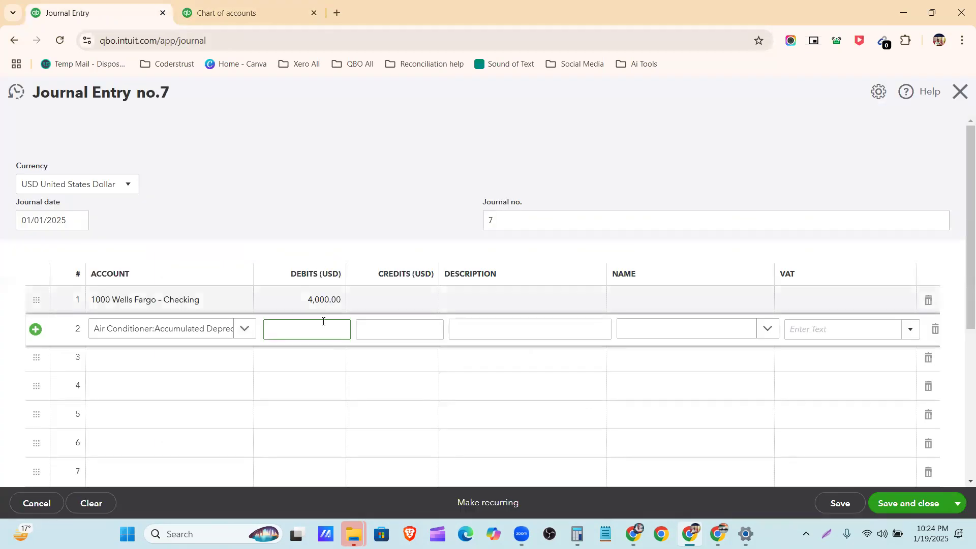
{"action": "type", "text": "245"}
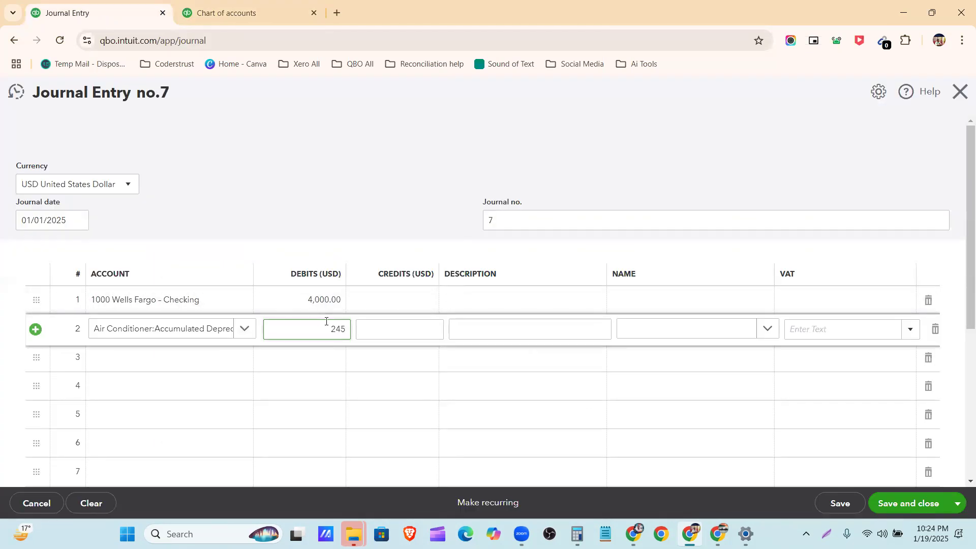
{"action": "key", "text": "BackSpace"}
{"action": "type", "text": "00"}
{"action": "left_click", "coordinate": [193, 361]}
{"action": "left_click", "coordinate": [187, 391]}
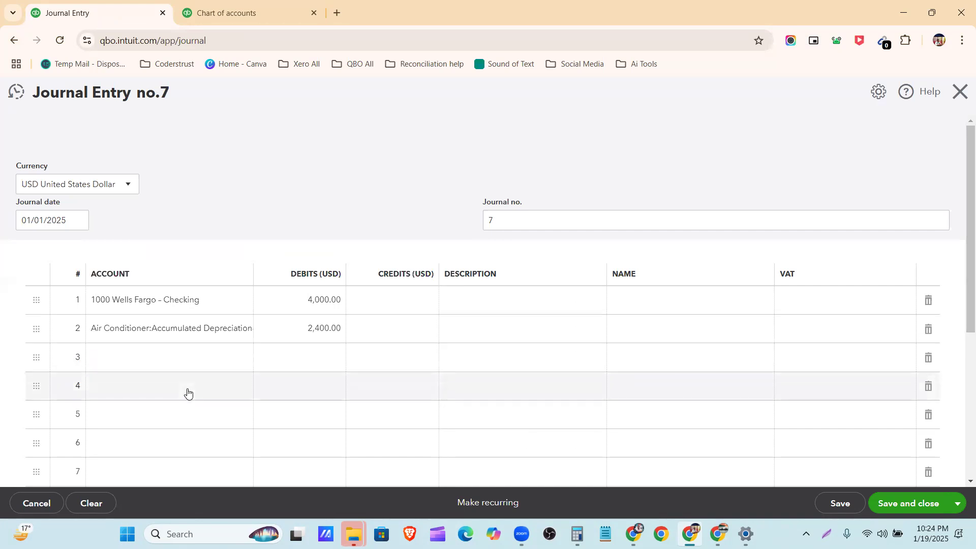
Step: Fill the fourth journal line with the Air Conditioner fixed asset account and a credit of 8,000
{"action": "left_click", "coordinate": [164, 390]}
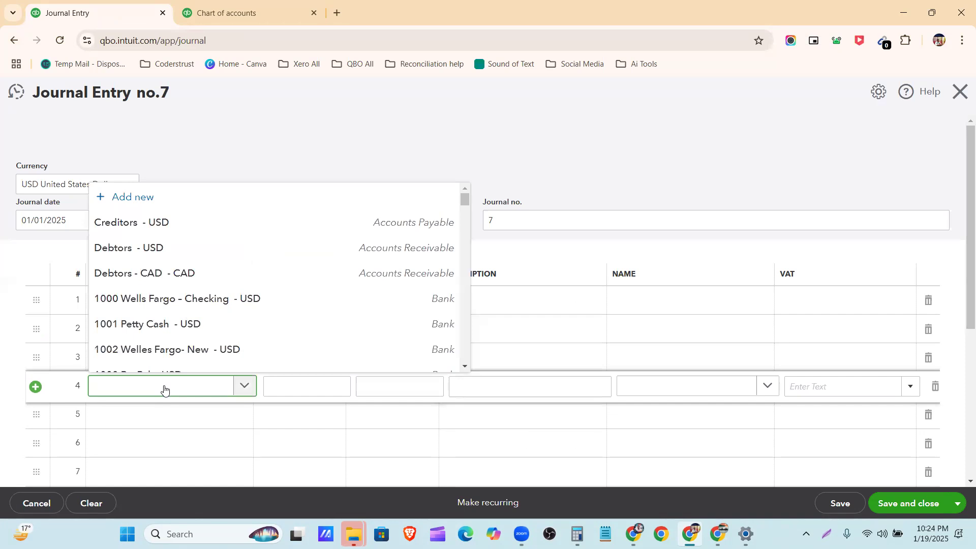
{"action": "type", "text": "aIR"}
{"action": "key", "text": "BackSpace"}
{"action": "key", "text": "BackSpace"}
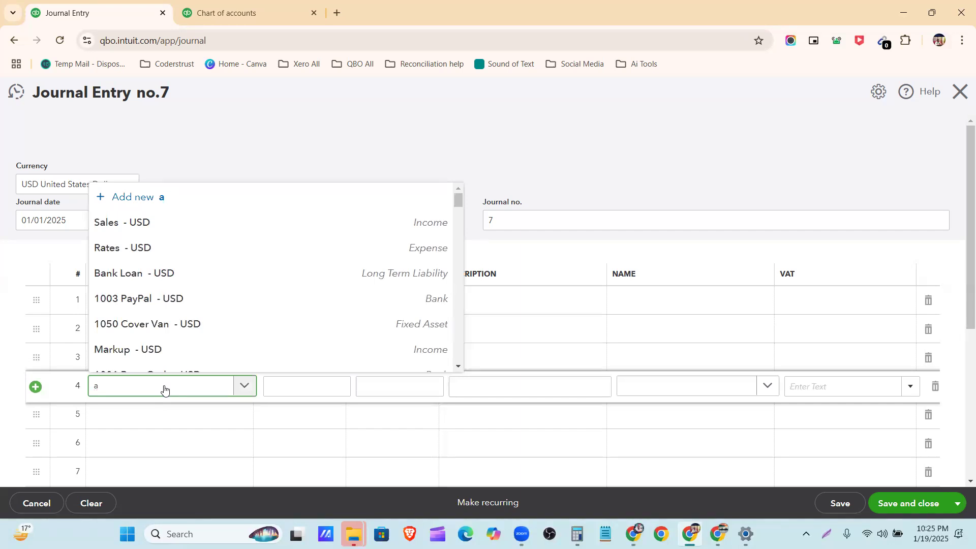
{"action": "type", "text": "IR"}
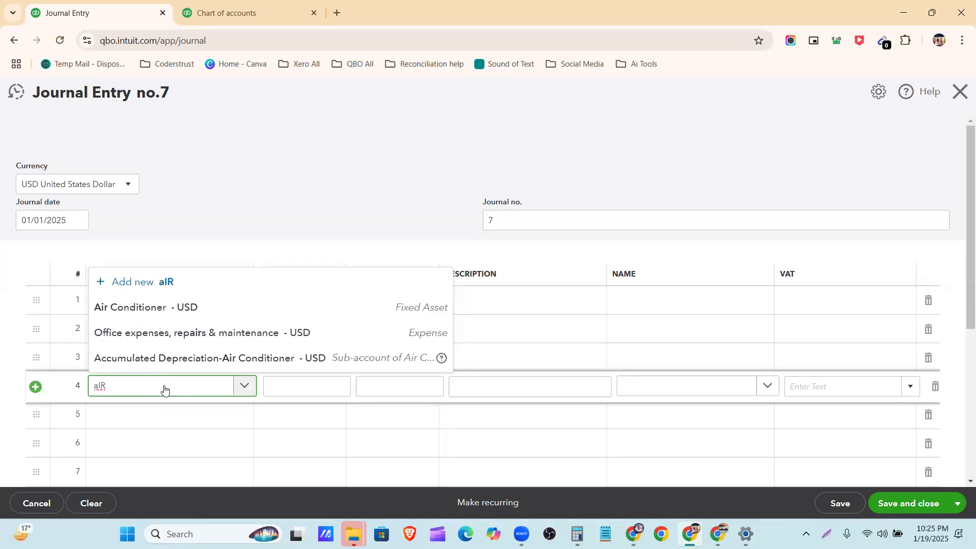
{"action": "left_click", "coordinate": [173, 307]}
{"action": "left_click", "coordinate": [396, 392]}
{"action": "left_click_drag", "start_coordinate": [396, 392], "coordinate": [438, 386]}
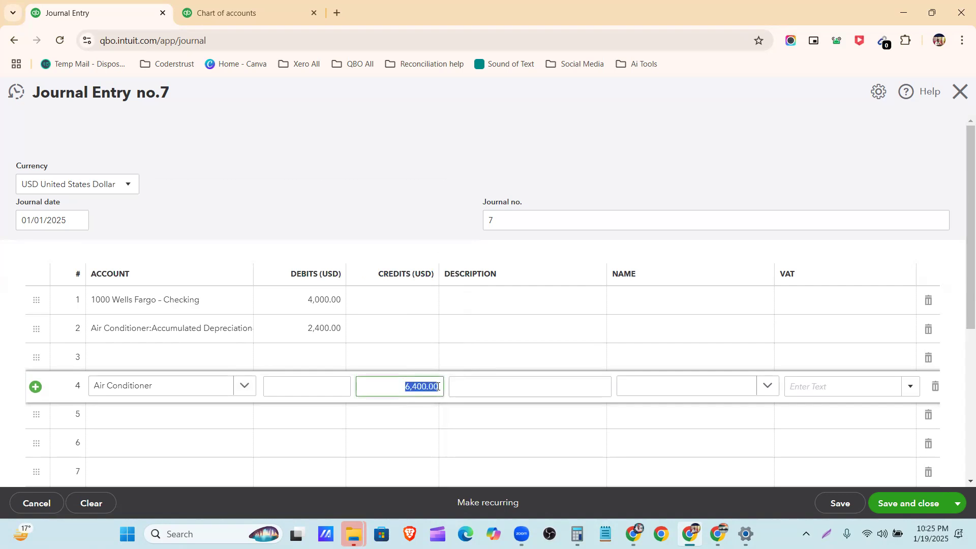
{"action": "type", "text": "8000"}
{"action": "left_click", "coordinate": [347, 196]}
{"action": "scroll", "coordinate": [413, 389], "scroll_direction": "down", "scroll_amount": 4}
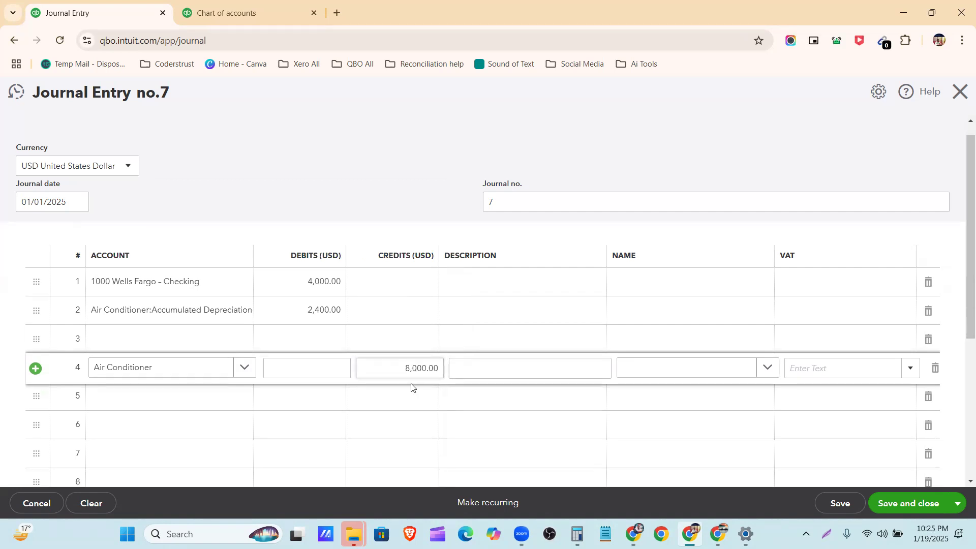
{"action": "scroll", "coordinate": [414, 345], "scroll_direction": "up", "scroll_amount": 1}
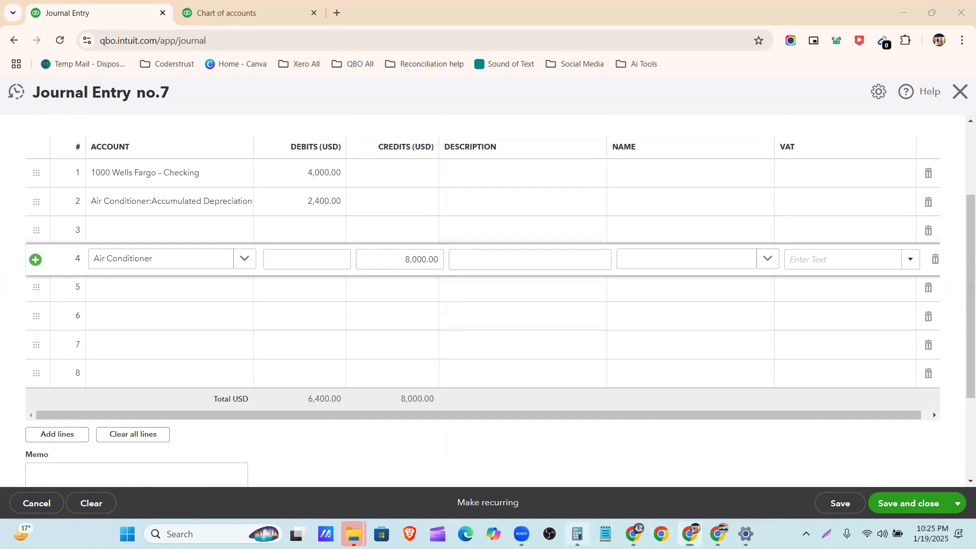
Step: Switch to Calculator, compute 8000 minus 4000 minus 2400 to find the loss on disposal, and close it
{"action": "left_click", "coordinate": [576, 534]}
{"action": "left_click", "coordinate": [605, 286]}
{"action": "left_click", "coordinate": [607, 355]}
{"action": "left_click", "coordinate": [609, 463]}
{"action": "double_click", "coordinate": [607, 463]}
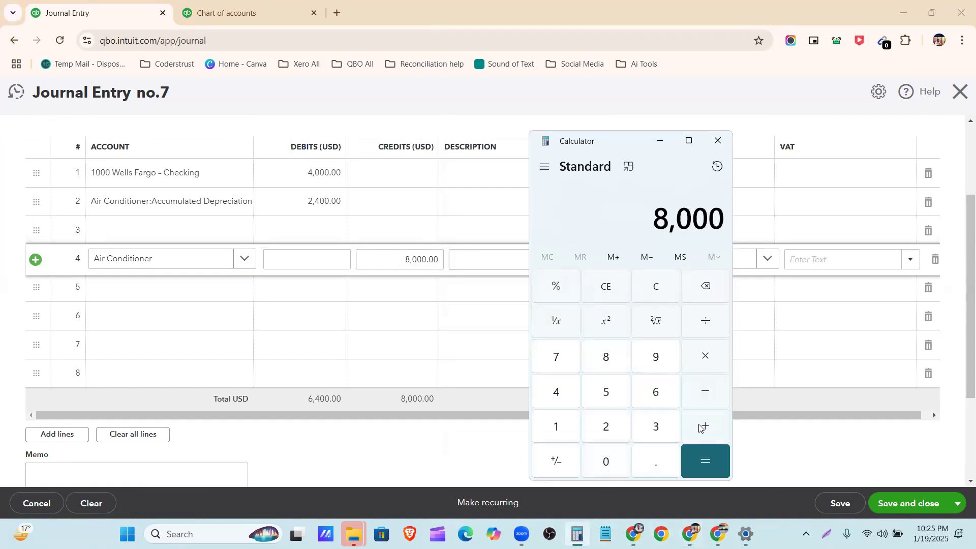
{"action": "left_click", "coordinate": [701, 398]}
{"action": "left_click", "coordinate": [558, 393]}
{"action": "left_click", "coordinate": [608, 460]}
{"action": "double_click", "coordinate": [607, 460]}
{"action": "left_click", "coordinate": [697, 397]}
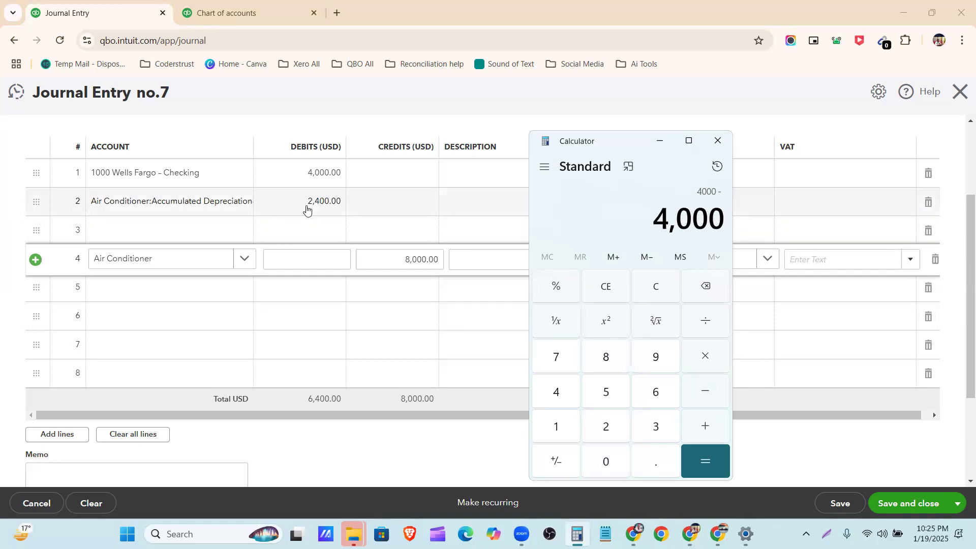
{"action": "left_click", "coordinate": [606, 427]}
{"action": "left_click", "coordinate": [555, 391]}
{"action": "left_click", "coordinate": [597, 470]}
{"action": "left_click", "coordinate": [597, 471]}
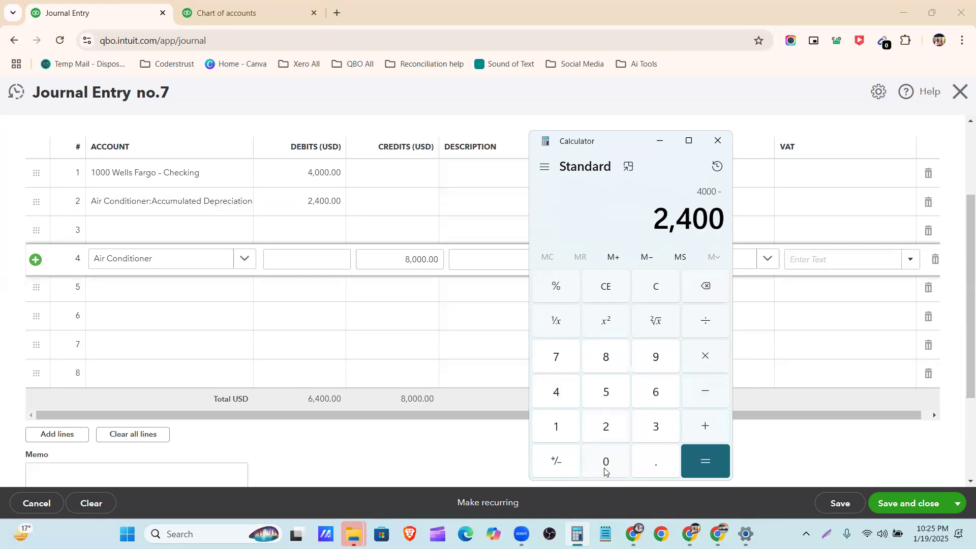
{"action": "left_click", "coordinate": [690, 466]}
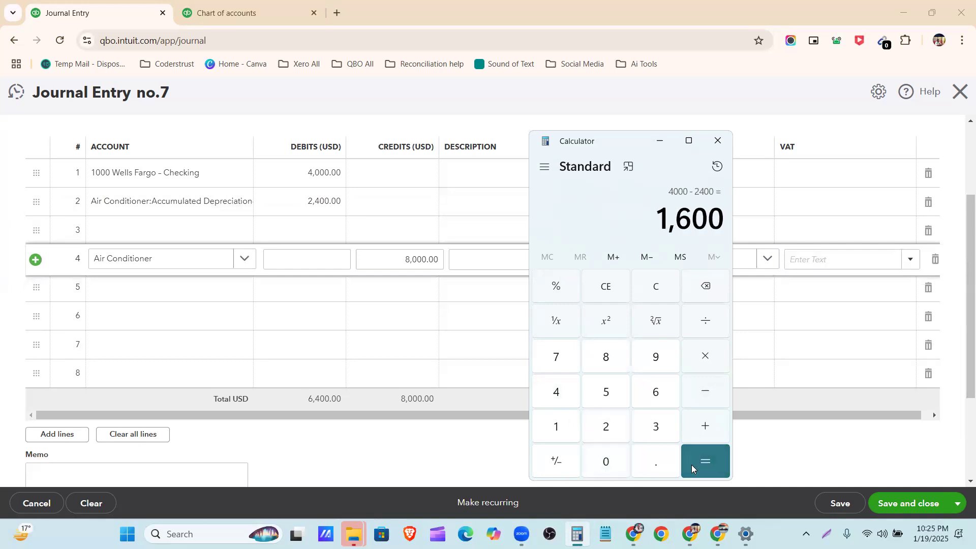
{"action": "left_click", "coordinate": [714, 143]}
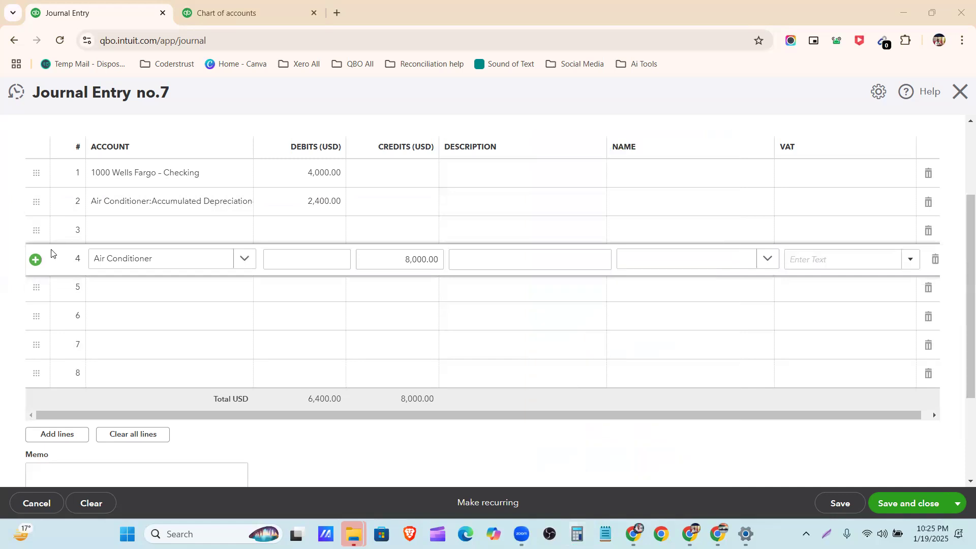
Step: Enter a 1,600 debit on the third journal line and try assigning it to Loss or Gain on disposal of Fixed Assets
{"action": "left_click", "coordinate": [303, 230]}
{"action": "type", "text": "1600"}
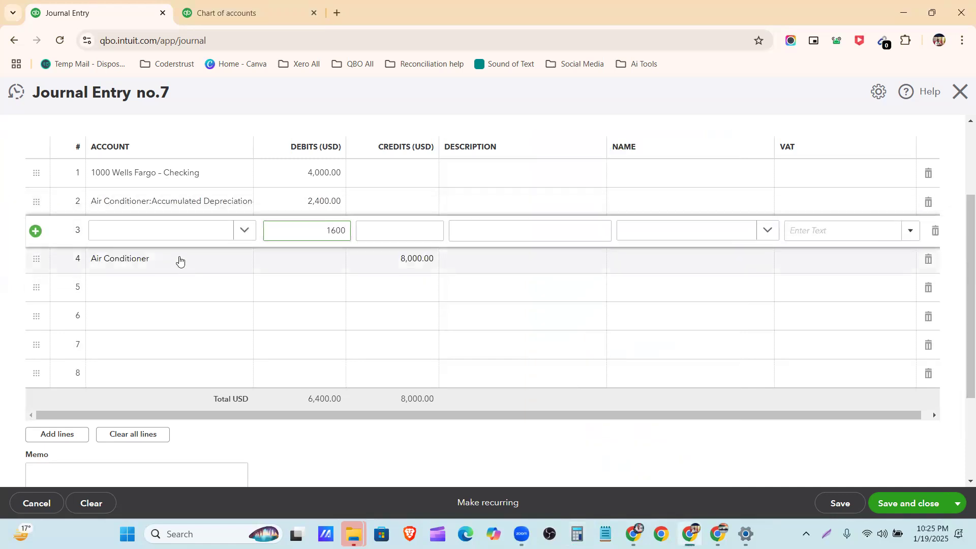
{"action": "left_click", "coordinate": [178, 235]}
{"action": "type", "text": "loss"}
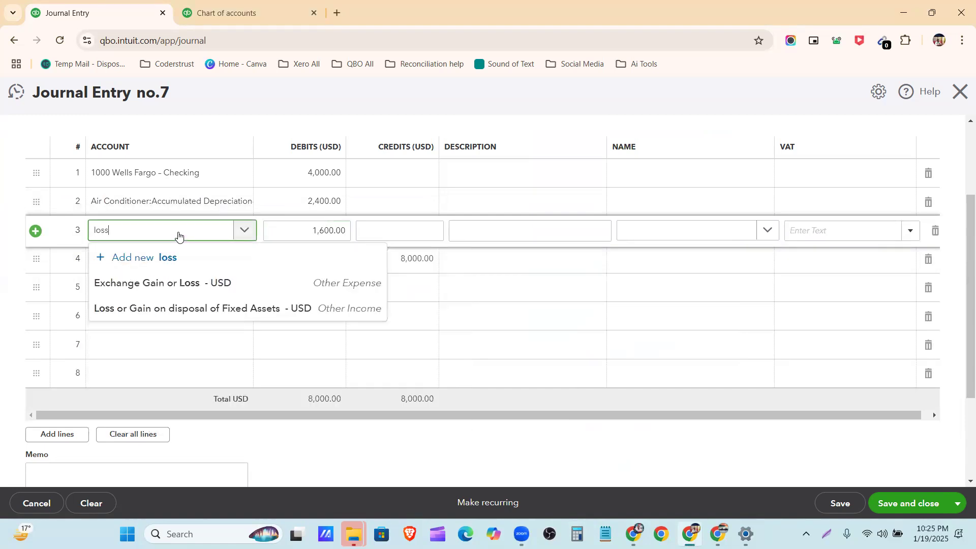
{"action": "left_click", "coordinate": [187, 310]}
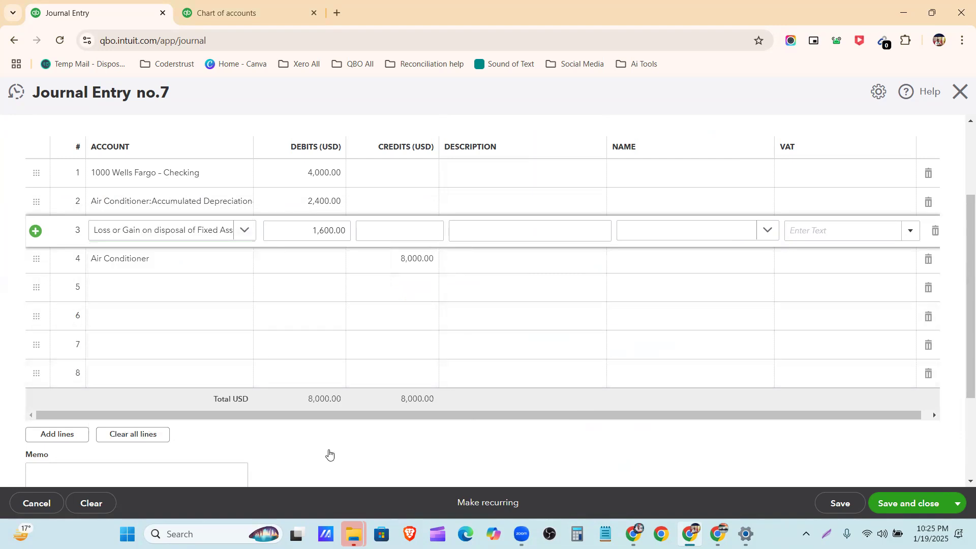
{"action": "left_click", "coordinate": [353, 438]}
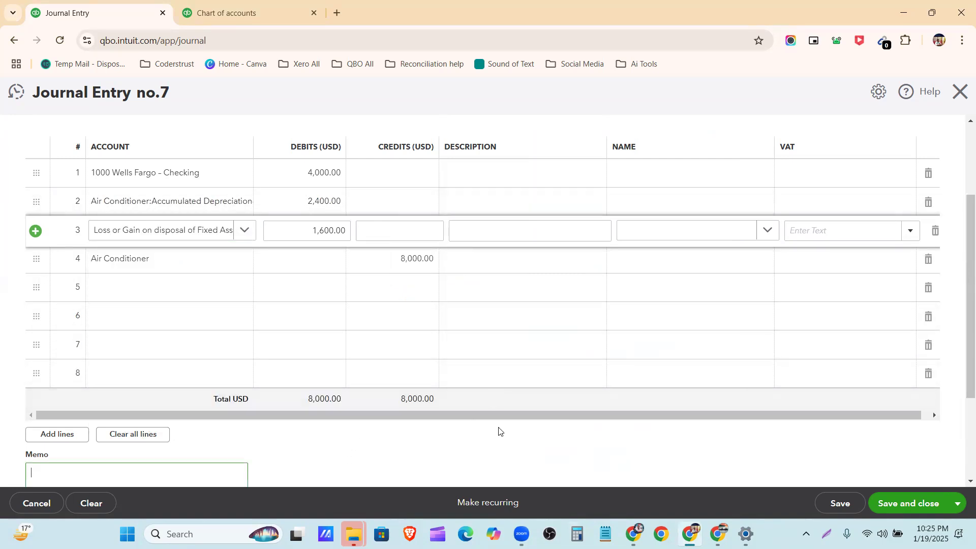
{"action": "left_click", "coordinate": [468, 318]}
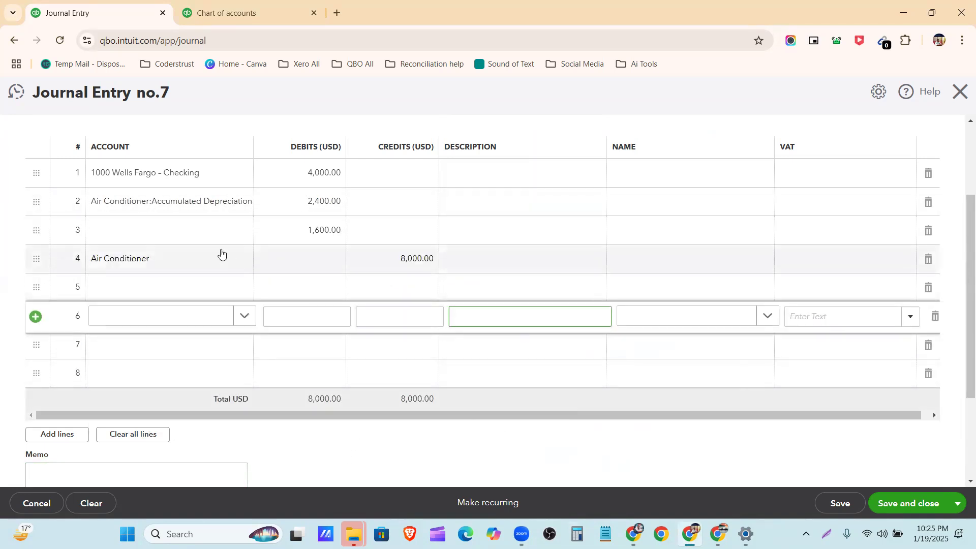
Step: Try reselecting the Loss or Gain on disposal of Fixed Assets account on the third journal line by searching for loss
{"action": "left_click", "coordinate": [202, 237]}
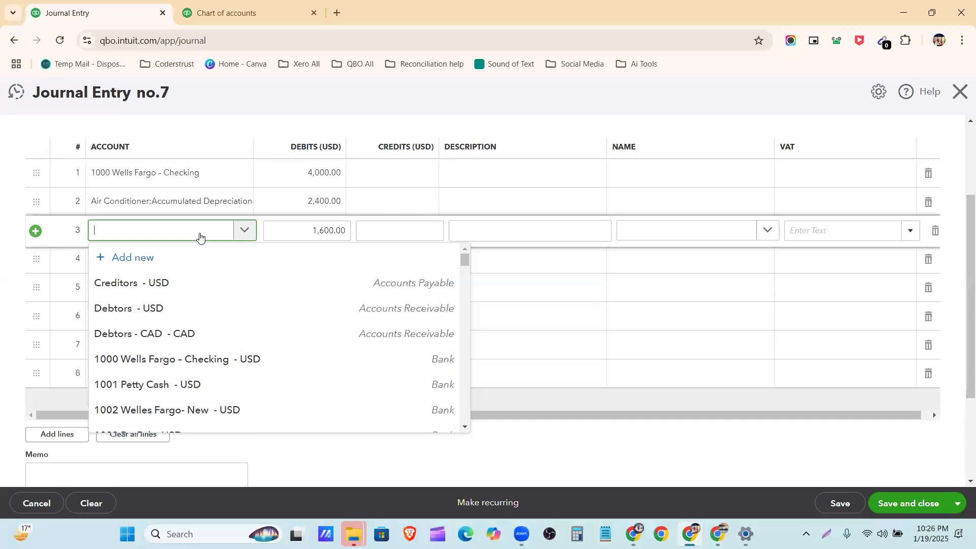
{"action": "type", "text": "loss"}
{"action": "left_click", "coordinate": [192, 307]}
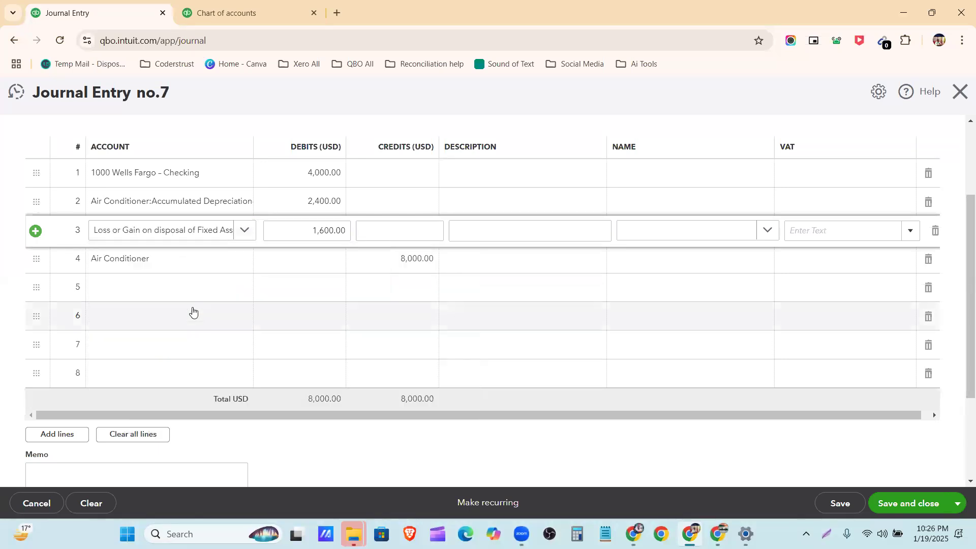
{"action": "left_click", "coordinate": [162, 303]}
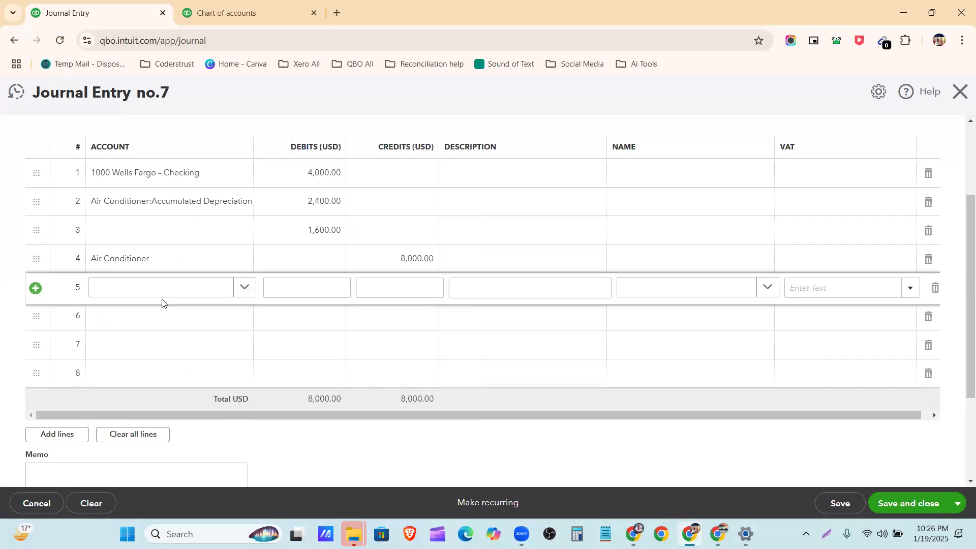
Step: Try assigning Loss or Gain on disposal of Fixed Assets to the third journal line and saving and closing the entry
{"action": "left_click", "coordinate": [179, 232]}
{"action": "left_click", "coordinate": [178, 232]}
{"action": "left_click", "coordinate": [178, 232]}
{"action": "type", "text": "loss"}
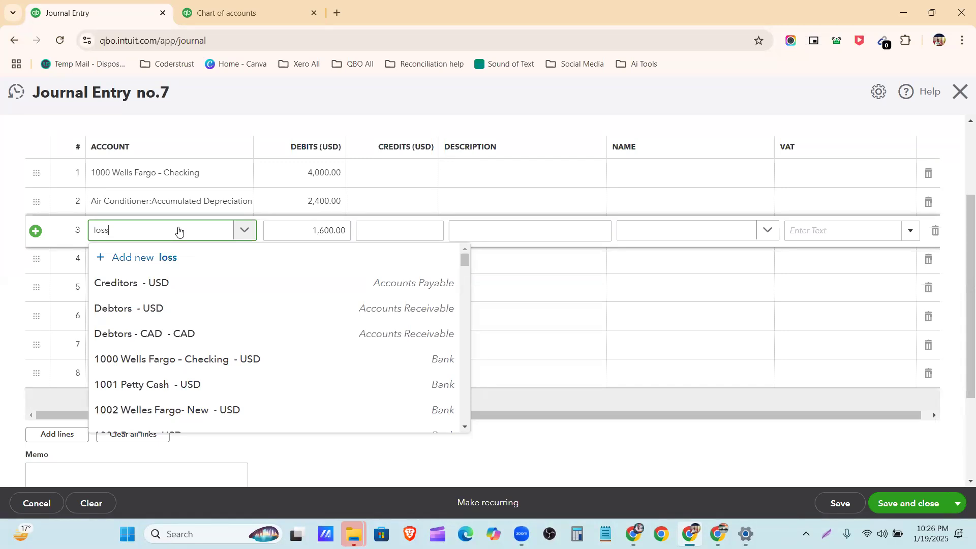
{"action": "left_click", "coordinate": [205, 310]}
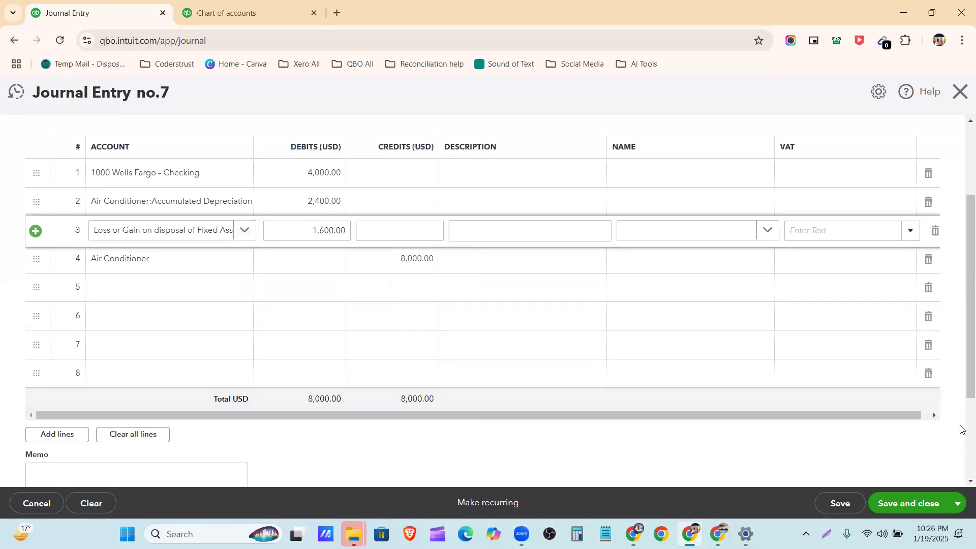
{"action": "left_click", "coordinate": [914, 507]}
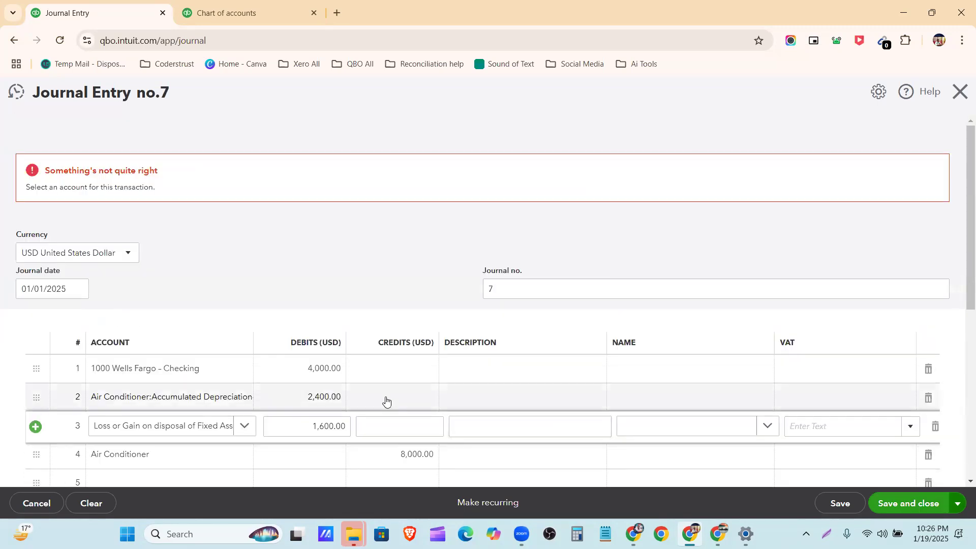
Step: Check the first three journal lines and try re-entering Loss or Gain on disposal of Fixed Assets on the third line
{"action": "left_click", "coordinate": [453, 369]}
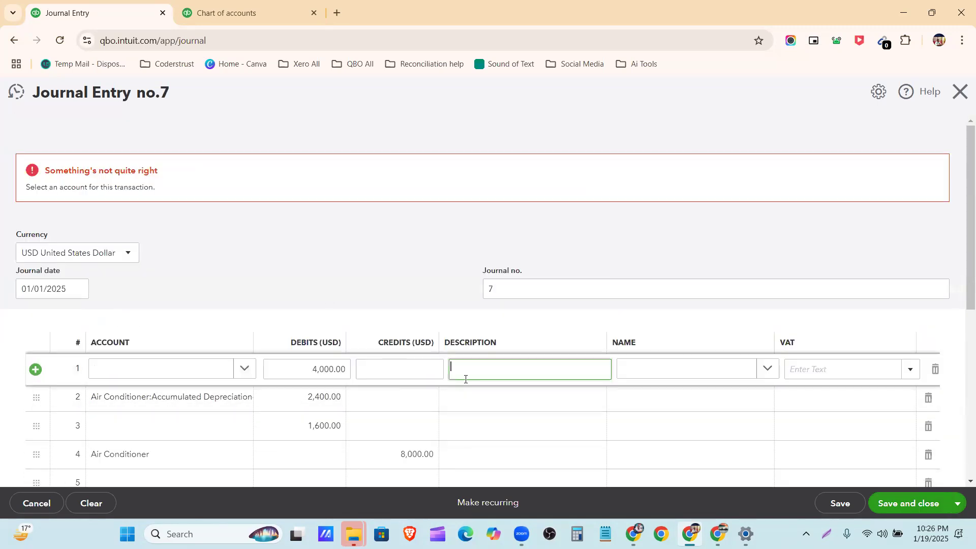
{"action": "left_click", "coordinate": [487, 419]}
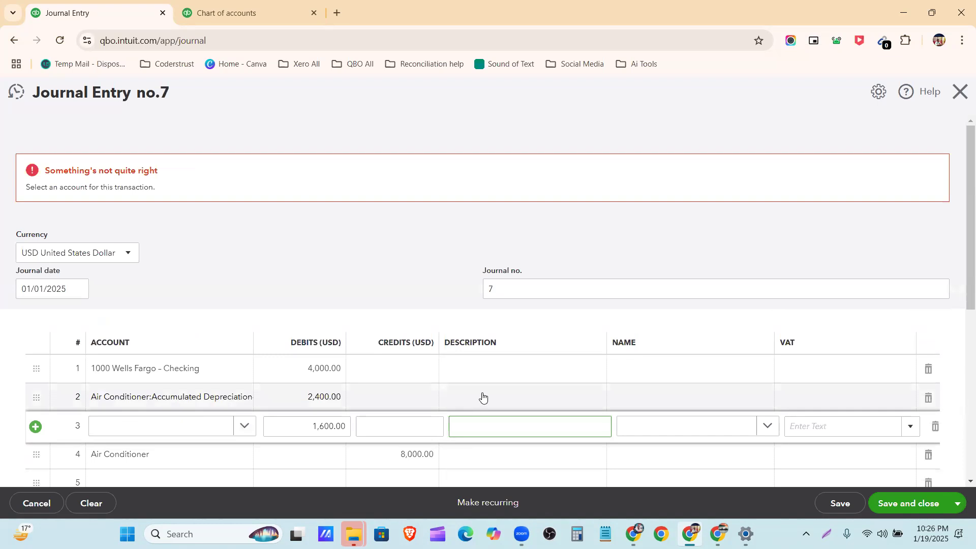
{"action": "left_click", "coordinate": [483, 398]}
{"action": "left_click", "coordinate": [494, 427]}
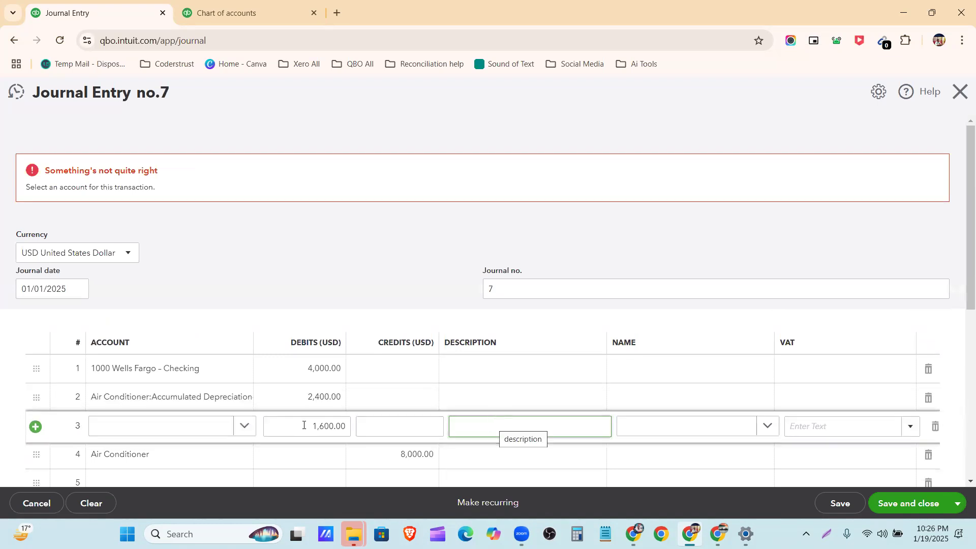
{"action": "left_click", "coordinate": [168, 430]}
{"action": "type", "text": "loss"}
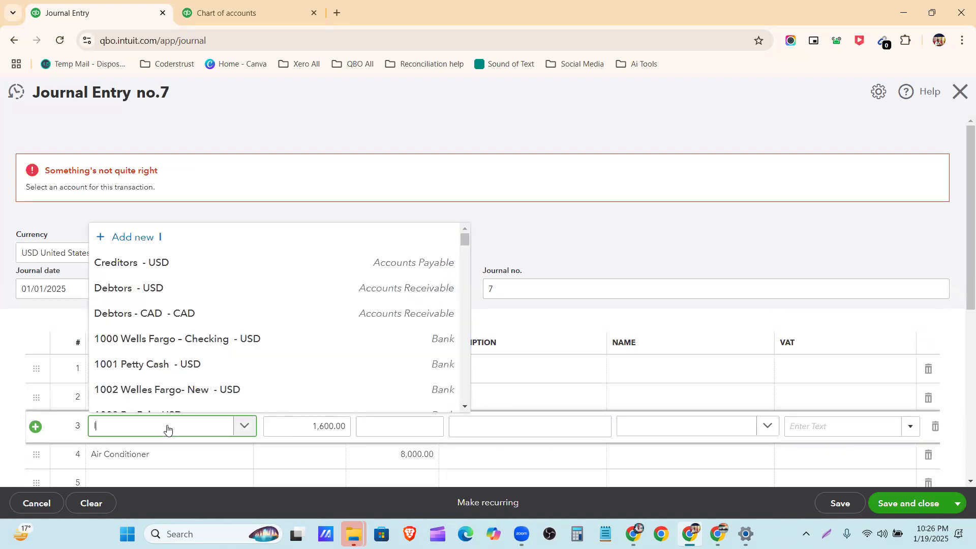
{"action": "type", "text": "or"}
{"action": "left_click", "coordinate": [185, 402]}
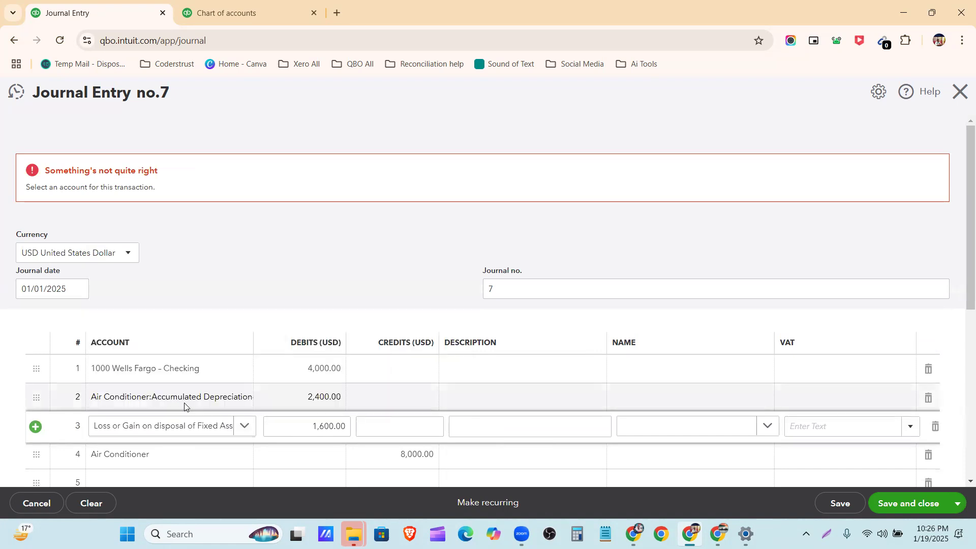
Step: Try choosing Loss or Gain on disposal of Fixed Assets again from the third line's account list and leave the line
{"action": "scroll", "coordinate": [392, 371], "scroll_direction": "down", "scroll_amount": 4}
{"action": "left_click", "coordinate": [252, 235]}
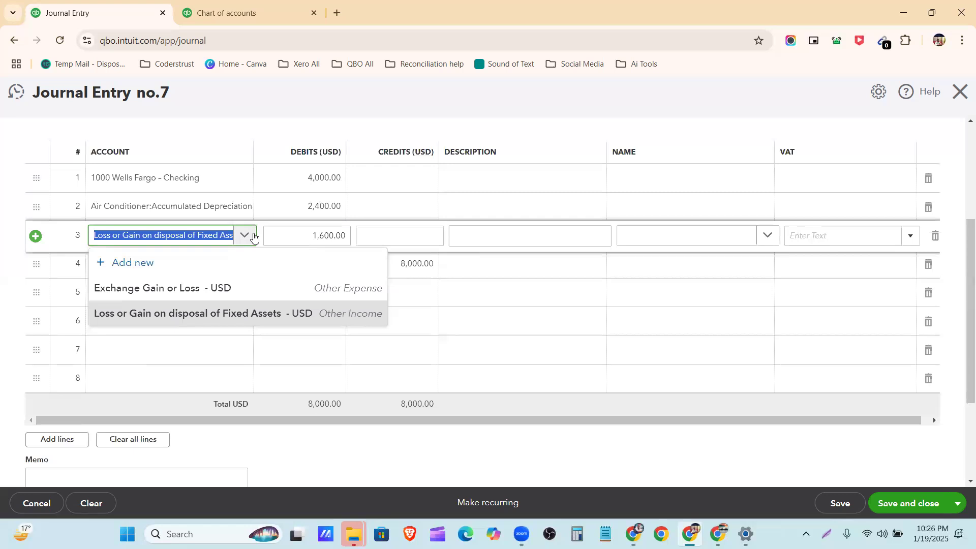
{"action": "left_click", "coordinate": [247, 315]}
{"action": "left_click", "coordinate": [250, 318]}
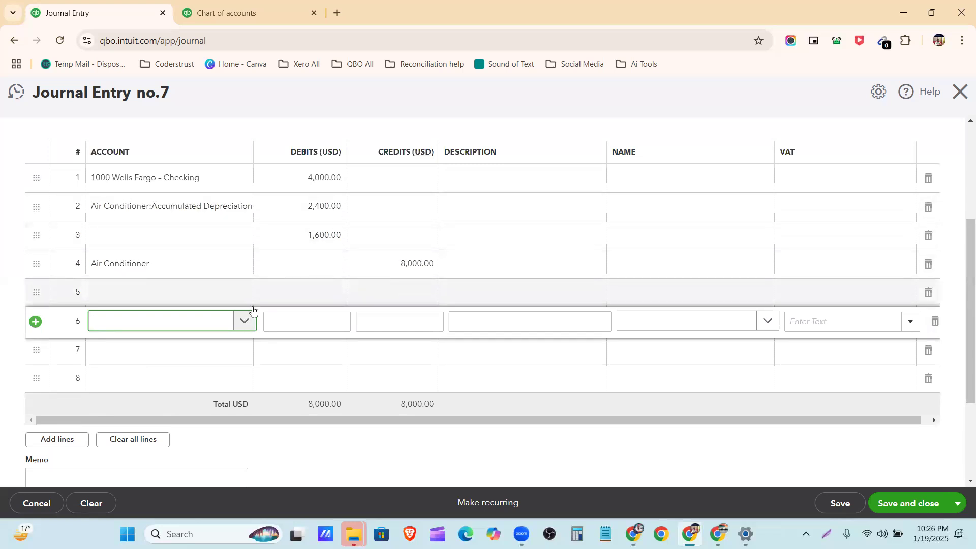
Step: Search for loss on the third line, try the Loss or Gain on disposal of Fixed Assets account again, and recheck the line
{"action": "left_click", "coordinate": [182, 237]}
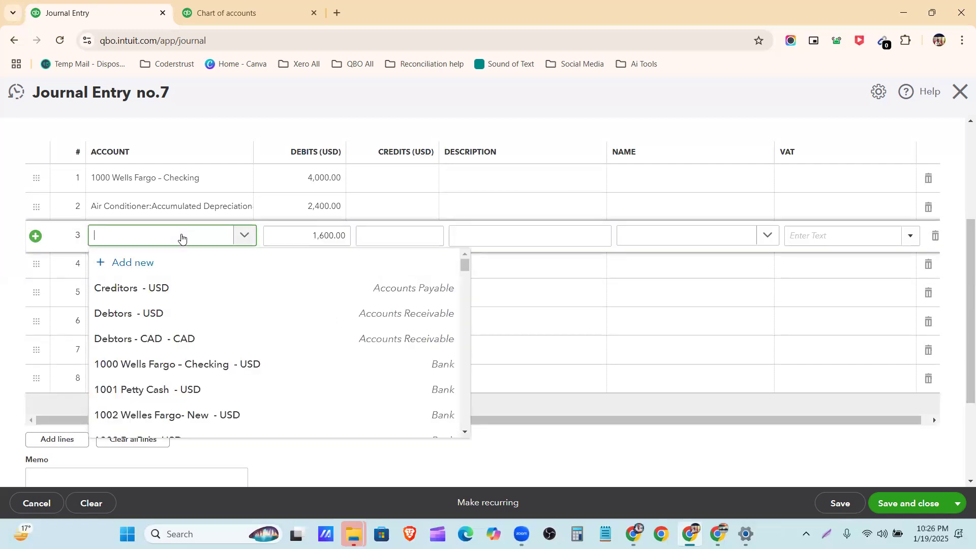
{"action": "type", "text": "loss"}
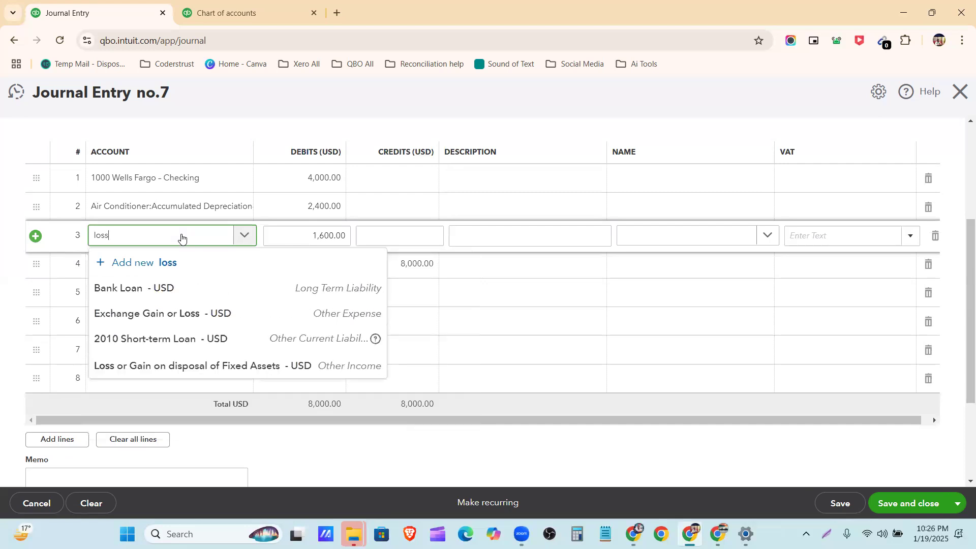
{"action": "left_click", "coordinate": [194, 367]}
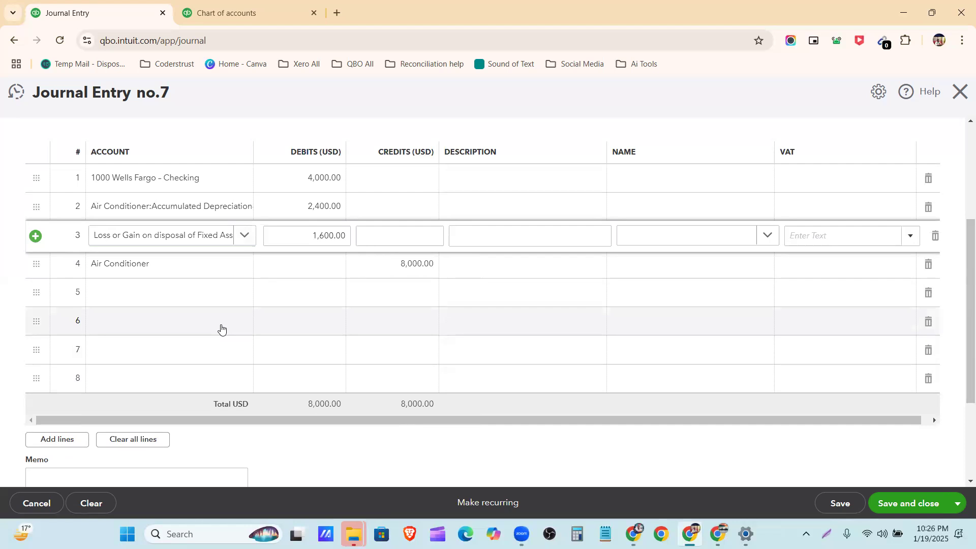
{"action": "left_click", "coordinate": [220, 328]}
{"action": "left_click", "coordinate": [212, 239]}
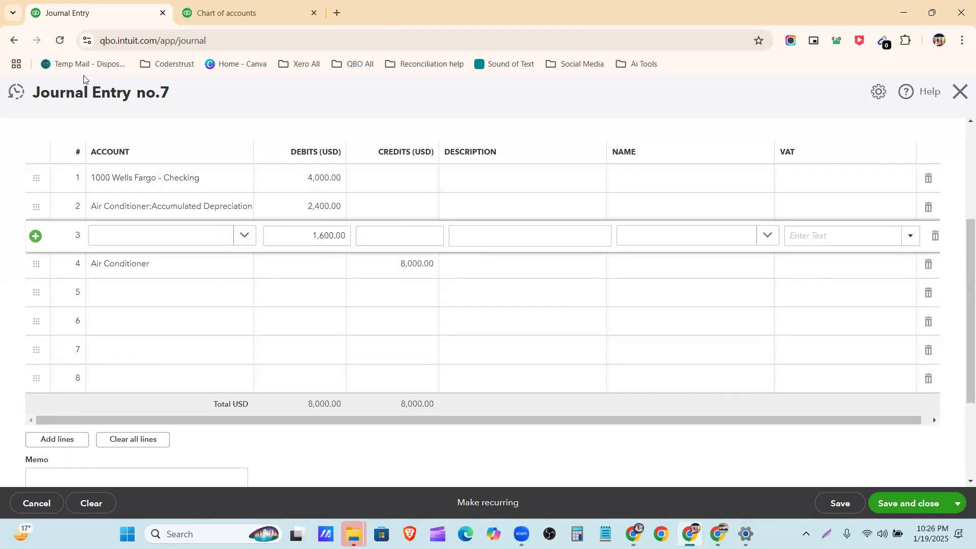
Step: Reload the journal entry page and fill the first line with 1000 Wells Fargo - Checking and a debit of 4,000
{"action": "left_click", "coordinate": [61, 42]}
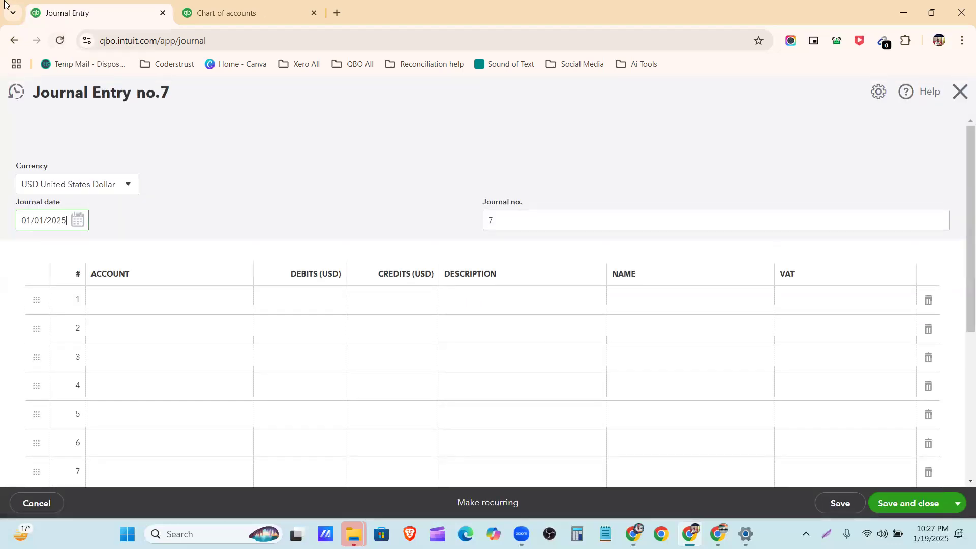
{"action": "left_click", "coordinate": [166, 304]}
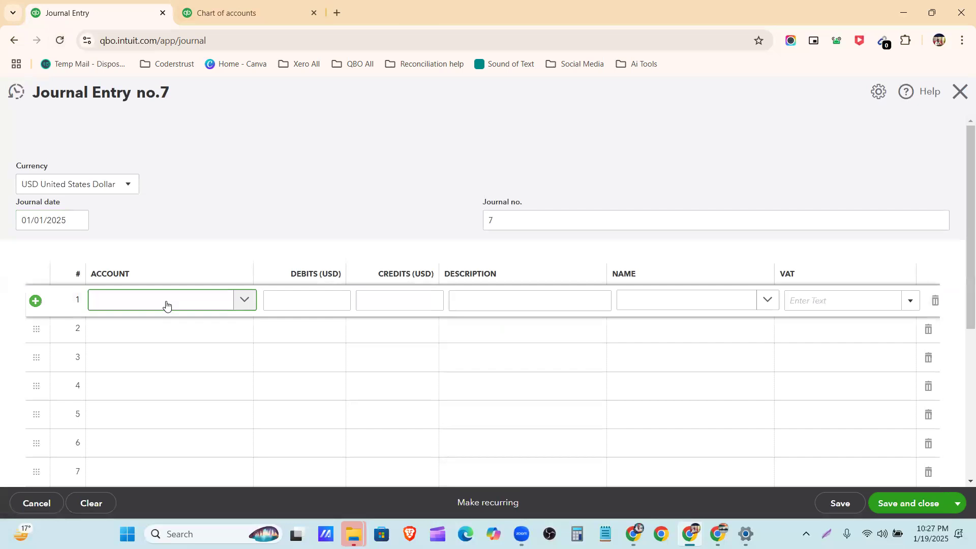
{"action": "type", "text": "welles"}
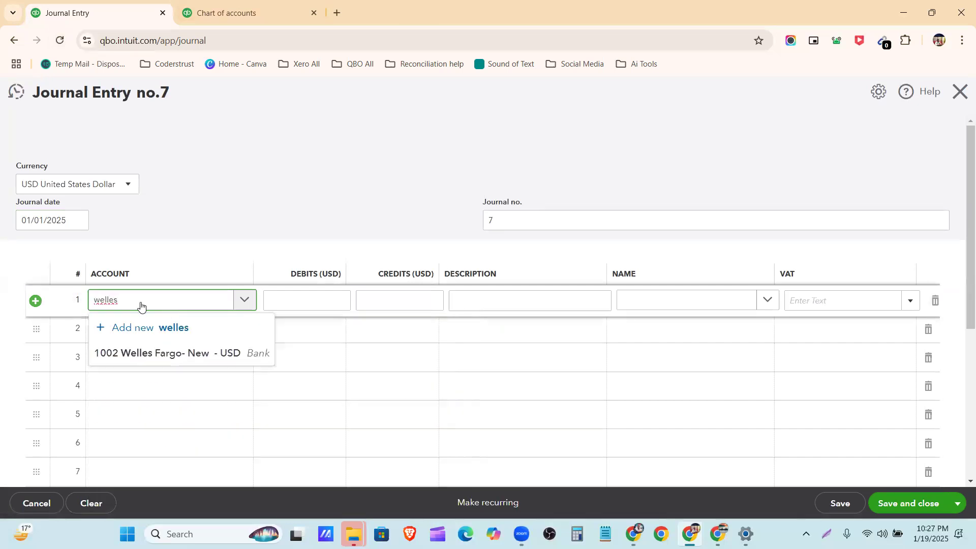
{"action": "key", "text": "BackSpace"}
{"action": "key", "text": "BackSpace"}
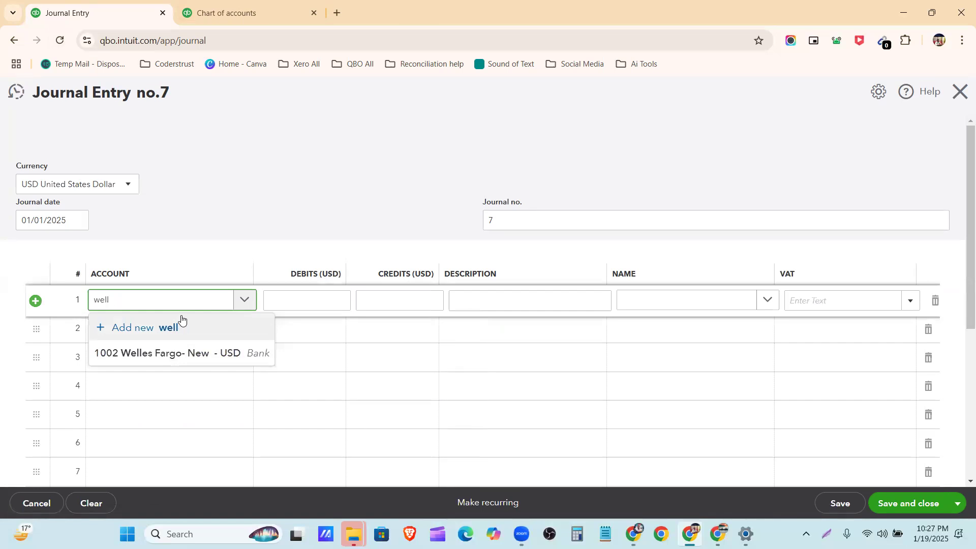
{"action": "left_click", "coordinate": [214, 388]}
{"action": "left_click", "coordinate": [316, 298]}
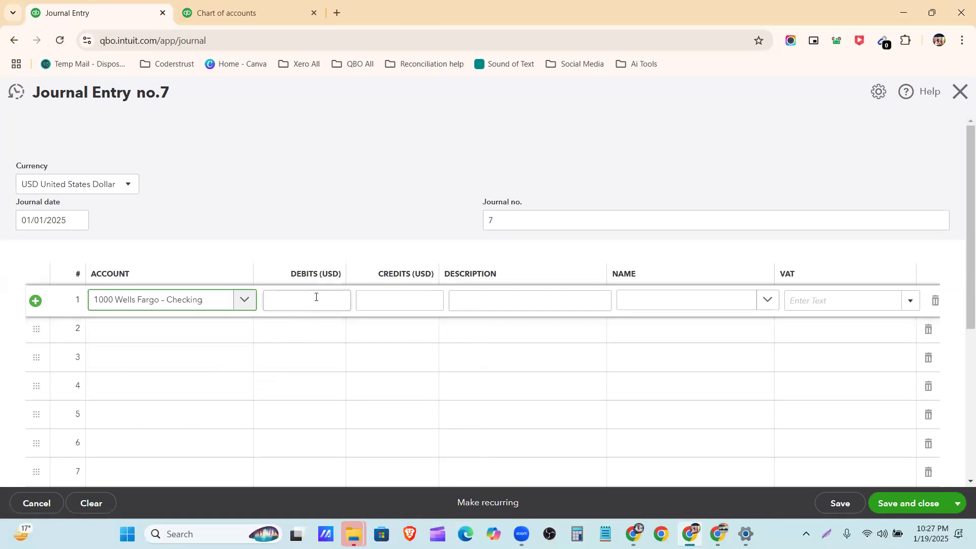
{"action": "type", "text": "4,000"}
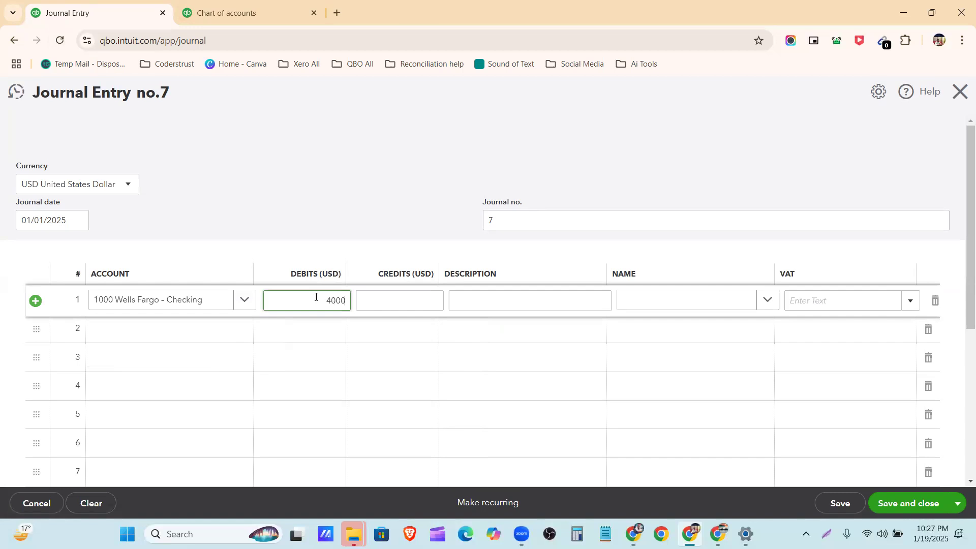
Step: Fill the second line with Accumulated Depreciation-Air Conditioner, clear its suggested credit, check the chart of accounts, and enter a debit of 2,400
{"action": "left_click", "coordinate": [179, 334]}
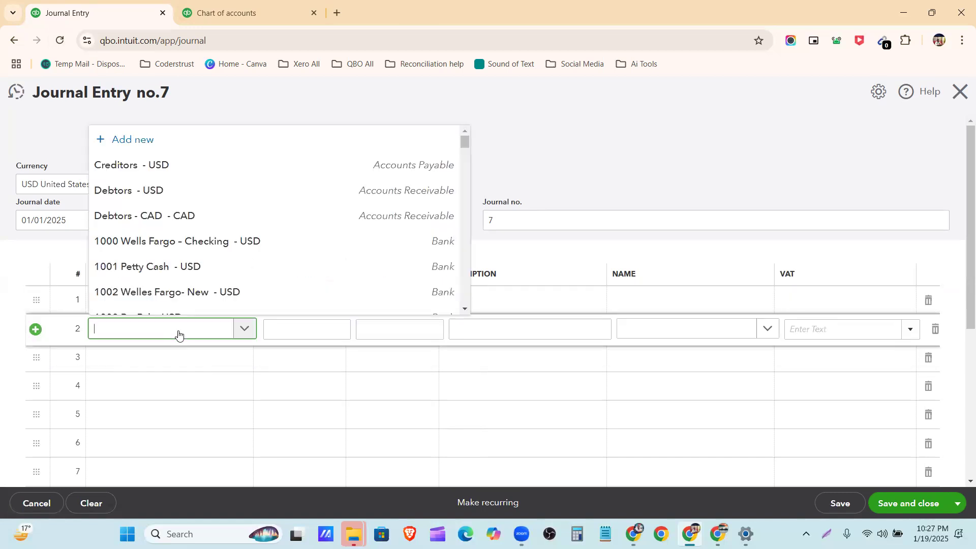
{"action": "type", "text": "accumulat"}
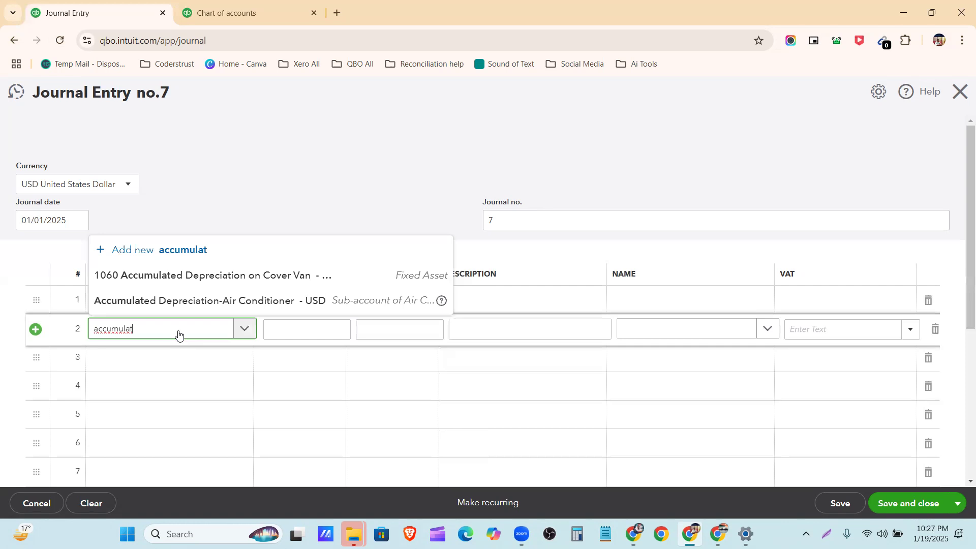
{"action": "left_click", "coordinate": [187, 305]}
{"action": "left_click_drag", "start_coordinate": [398, 333], "coordinate": [447, 331]}
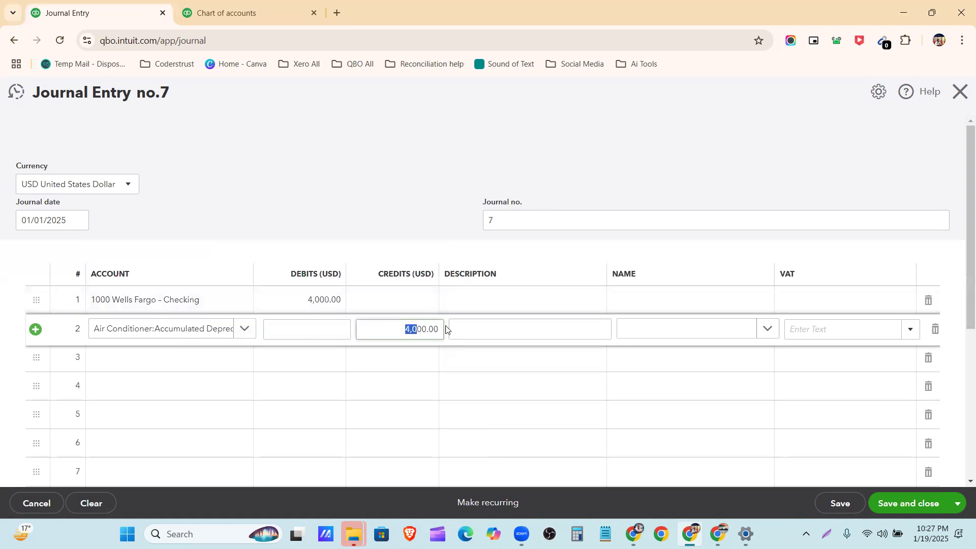
{"action": "key", "text": "BackSpace"}
{"action": "left_click", "coordinate": [243, 16]}
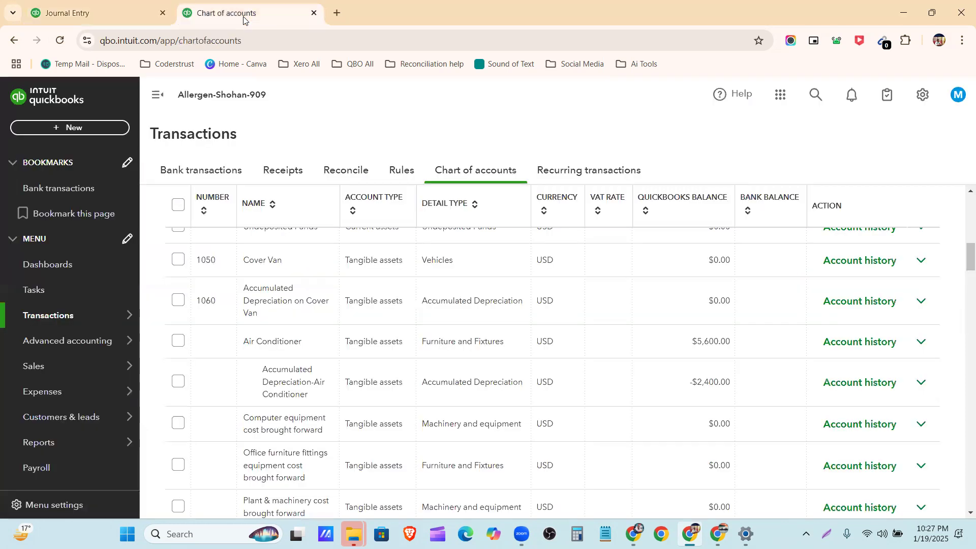
{"action": "left_click", "coordinate": [97, 12]}
{"action": "left_click", "coordinate": [320, 325]}
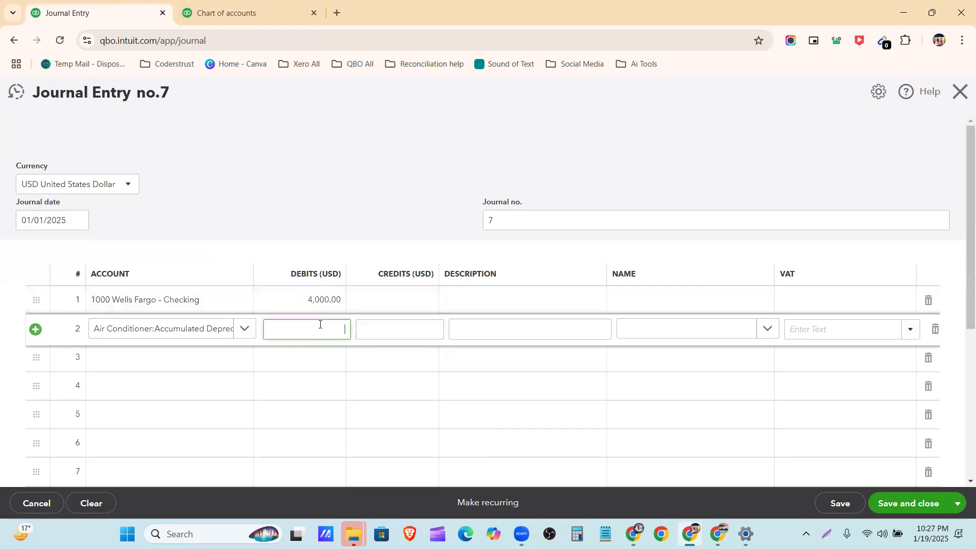
{"action": "type", "text": "2400"}
Step: Fill the fourth journal line with the Air Conditioner fixed asset account and a credit of 8,000
{"action": "left_click", "coordinate": [208, 390]}
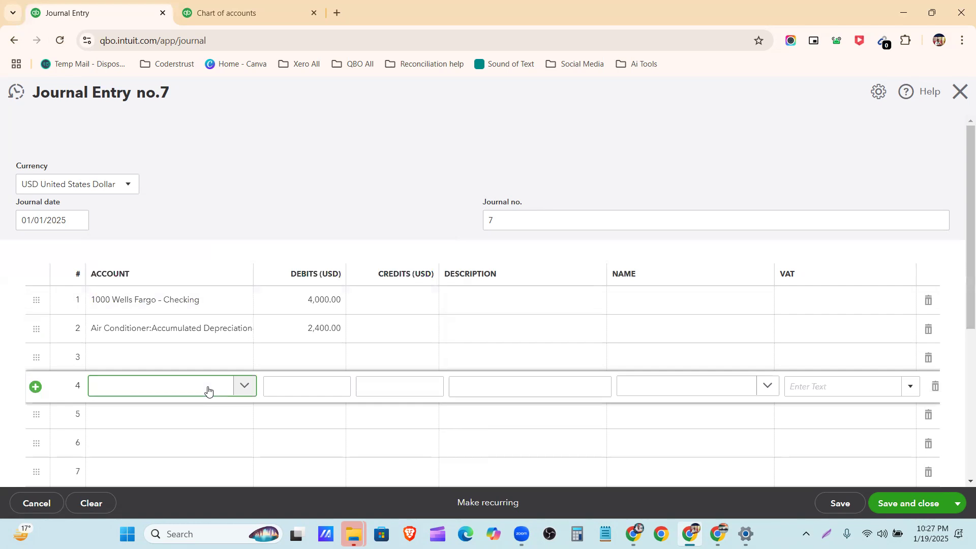
{"action": "type", "text": "air"}
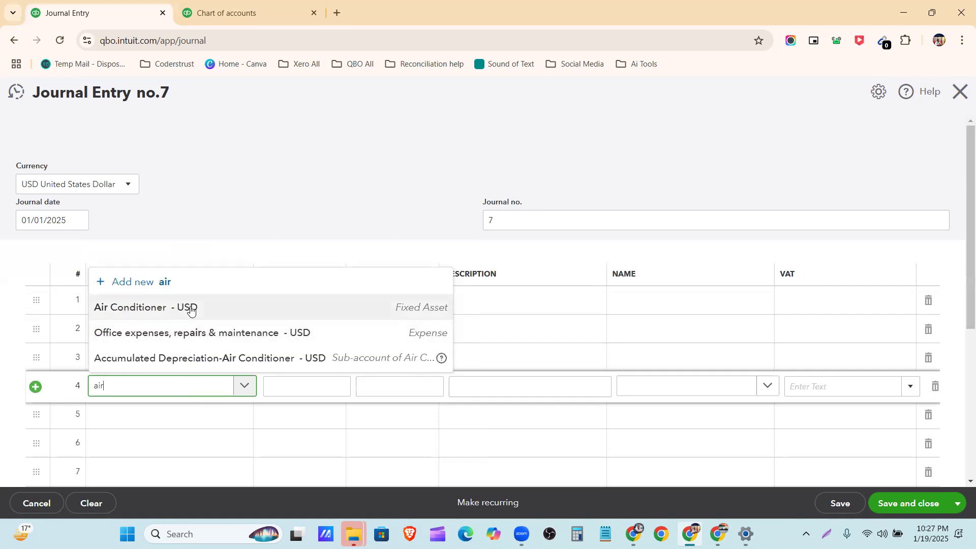
{"action": "left_click", "coordinate": [191, 309]}
{"action": "left_click", "coordinate": [388, 390]}
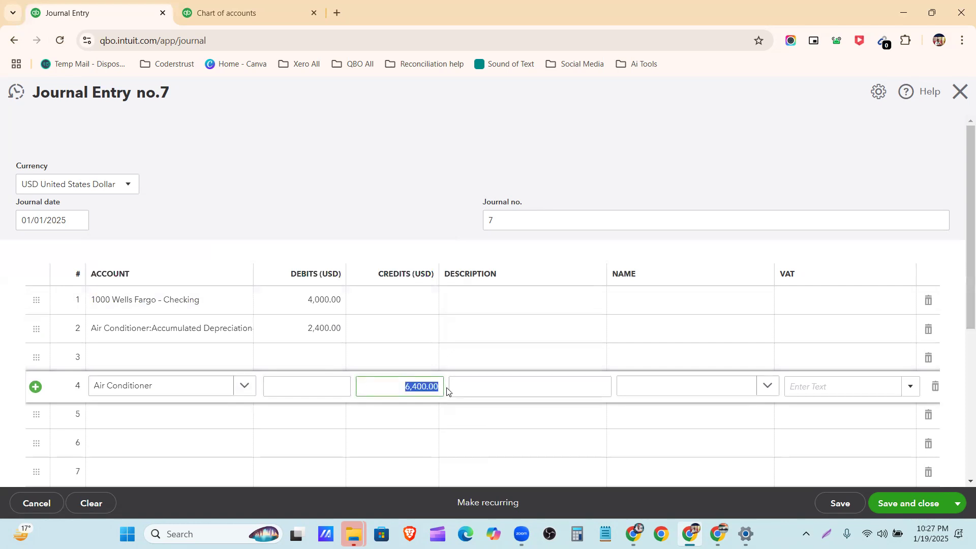
{"action": "type", "text": "8000"}
Step: Assign Loss or Gain on disposal of Fixed Assets to the third journal line with a debit of 1,600
{"action": "left_click", "coordinate": [145, 363]}
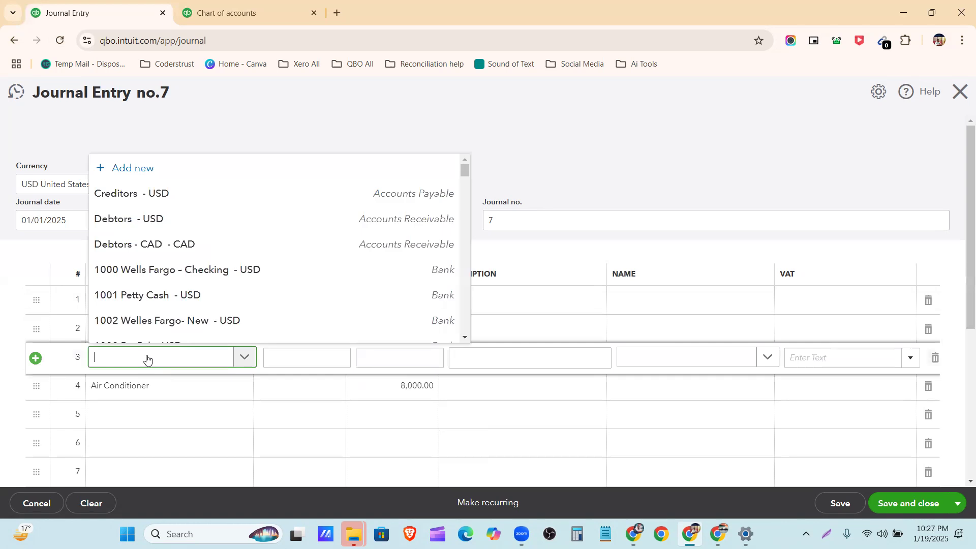
{"action": "type", "text": "loss"}
{"action": "left_click", "coordinate": [173, 330]}
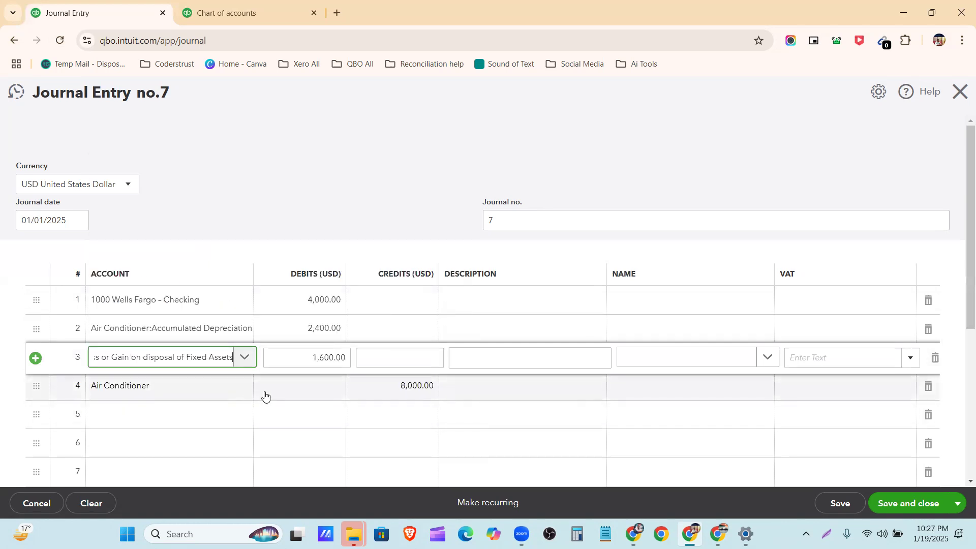
{"action": "left_click", "coordinate": [310, 414]}
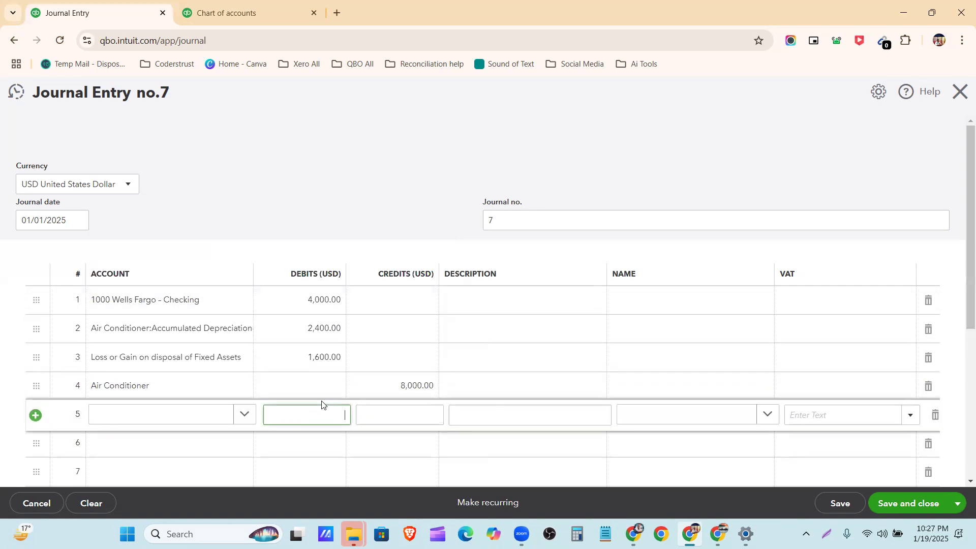
Step: Review the debit and credit totals, and save and close the journal entry
{"action": "scroll", "coordinate": [395, 392], "scroll_direction": "down", "scroll_amount": 1}
{"action": "scroll", "coordinate": [856, 433], "scroll_direction": "down", "scroll_amount": 2}
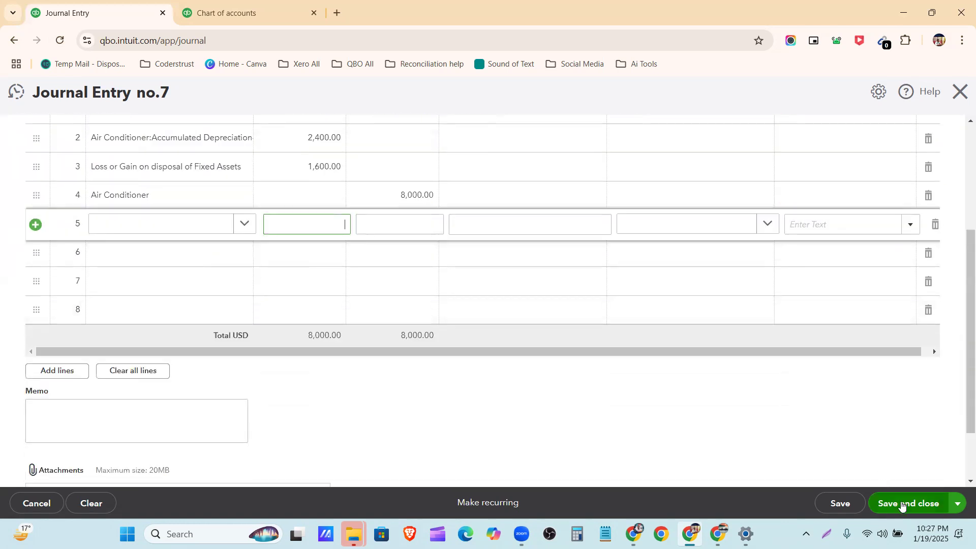
{"action": "left_click", "coordinate": [901, 505]}
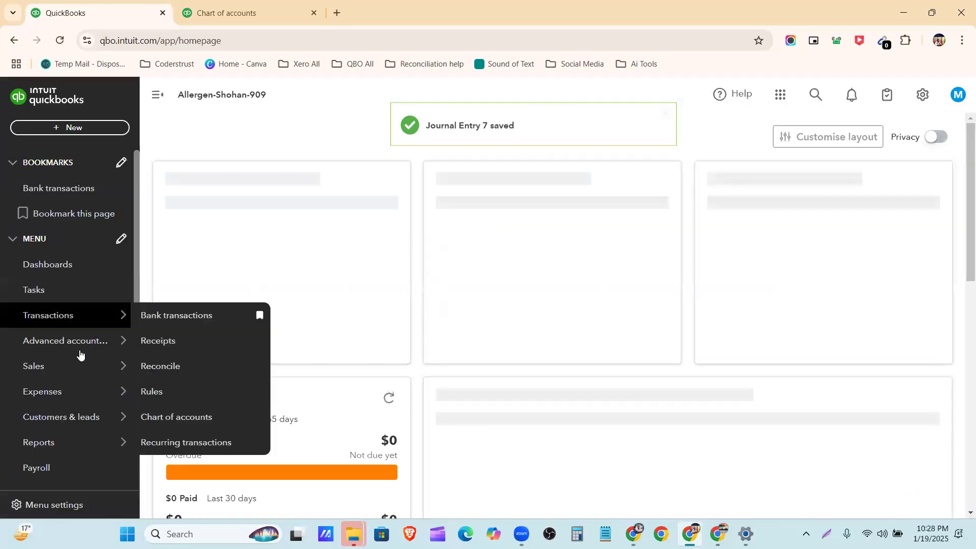
Step: Open the chart of accounts and examine the balances of Air Conditioner and its accumulated depreciation sub-account
{"action": "left_click", "coordinate": [69, 320]}
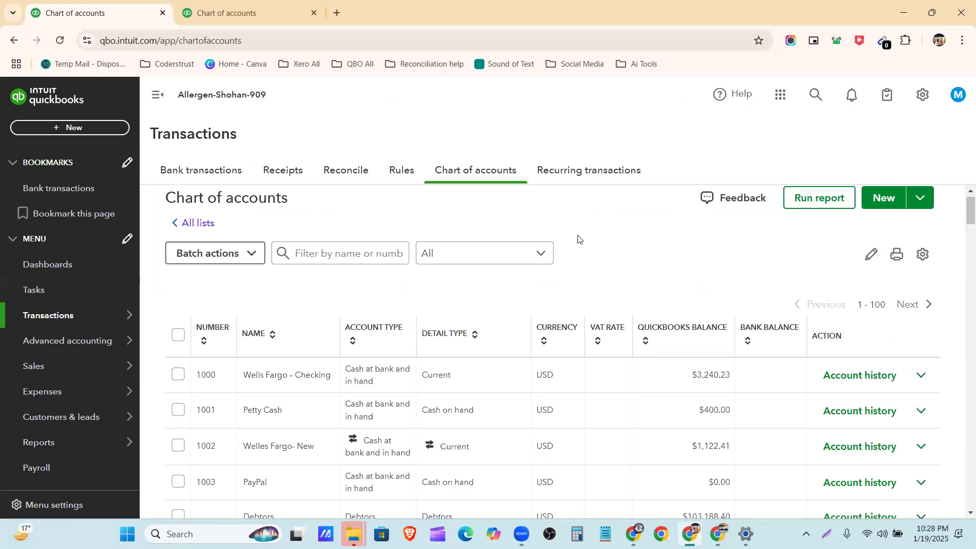
{"action": "scroll", "coordinate": [578, 239], "scroll_direction": "down", "scroll_amount": 5}
{"action": "scroll", "coordinate": [576, 242], "scroll_direction": "down", "scroll_amount": 6}
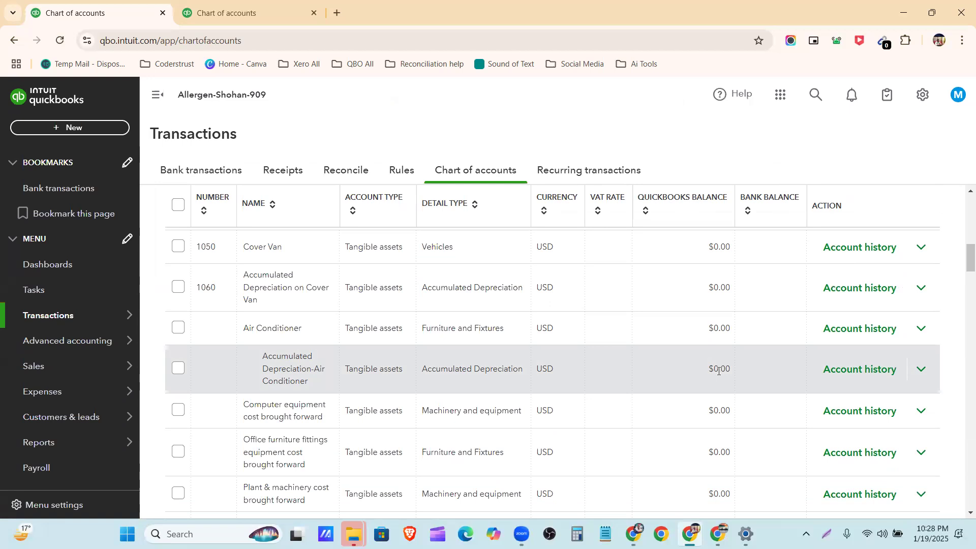
Step: Open the account history of Wells Fargo – Checking, examine the journal deposit dated 01/01/2025, and return to the chart of accounts
{"action": "scroll", "coordinate": [718, 371], "scroll_direction": "up", "scroll_amount": 10}
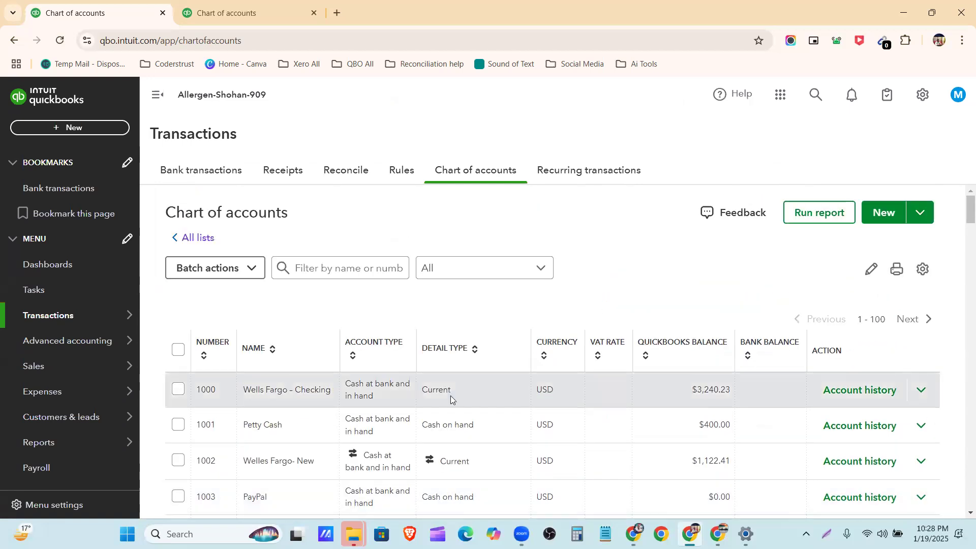
{"action": "left_click", "coordinate": [891, 391]}
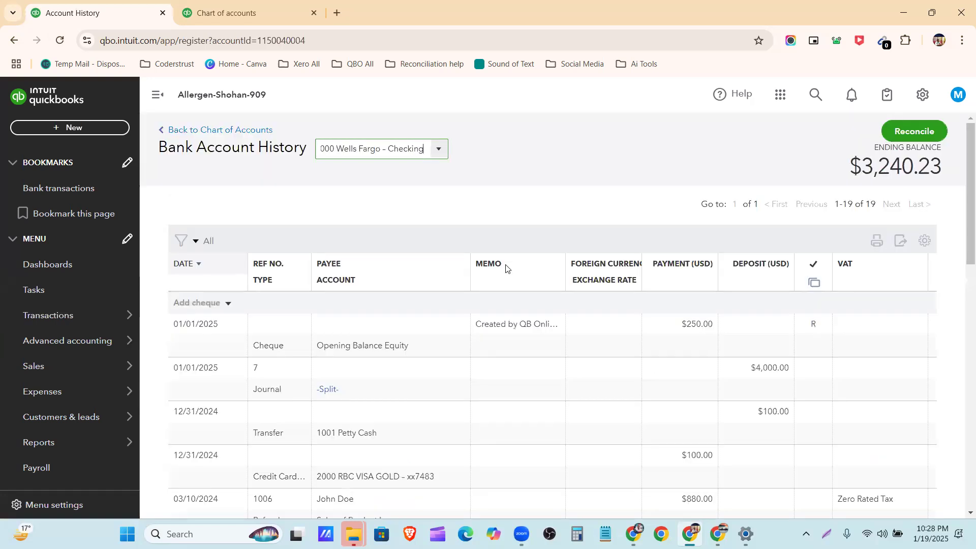
{"action": "scroll", "coordinate": [505, 268], "scroll_direction": "down", "scroll_amount": 7}
{"action": "scroll", "coordinate": [506, 268], "scroll_direction": "down", "scroll_amount": 6}
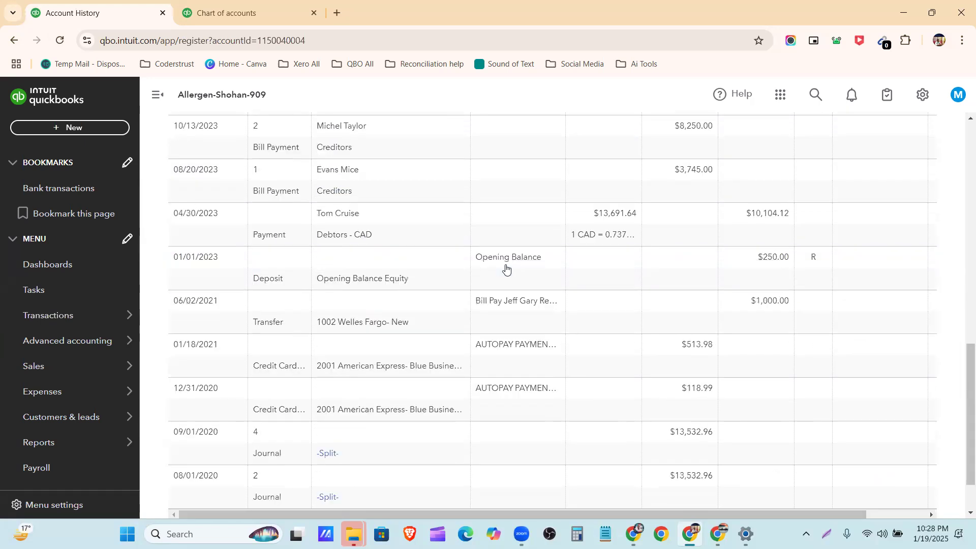
{"action": "scroll", "coordinate": [506, 270], "scroll_direction": "up", "scroll_amount": 13}
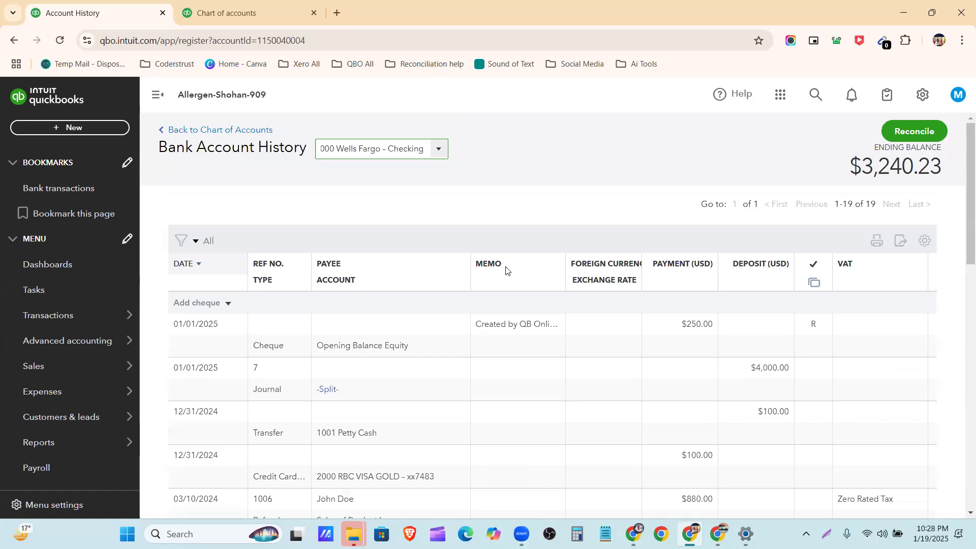
{"action": "left_click", "coordinate": [191, 132]}
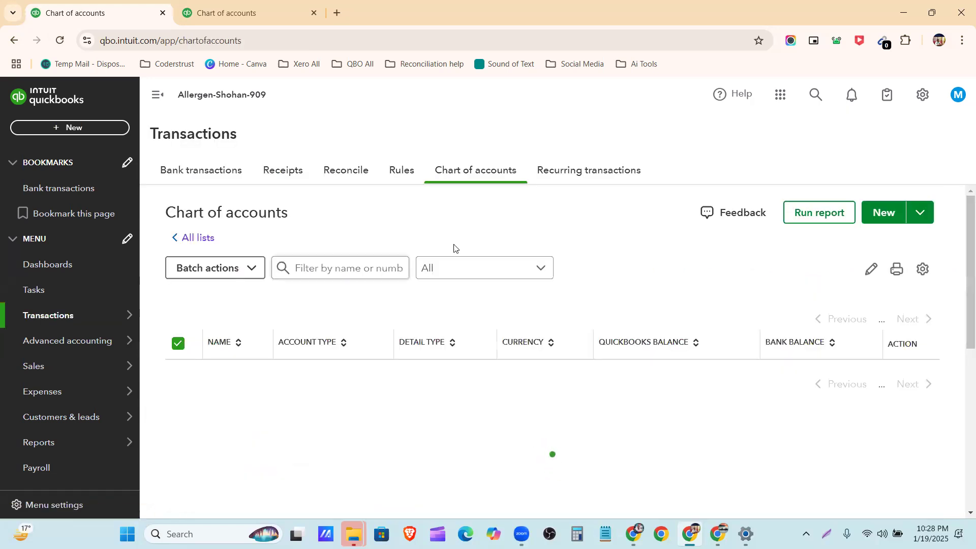
Step: Filter the chart of accounts by "Loss or gain on disposal" to find the disposal account
{"action": "scroll", "coordinate": [475, 285], "scroll_direction": "down", "scroll_amount": 3}
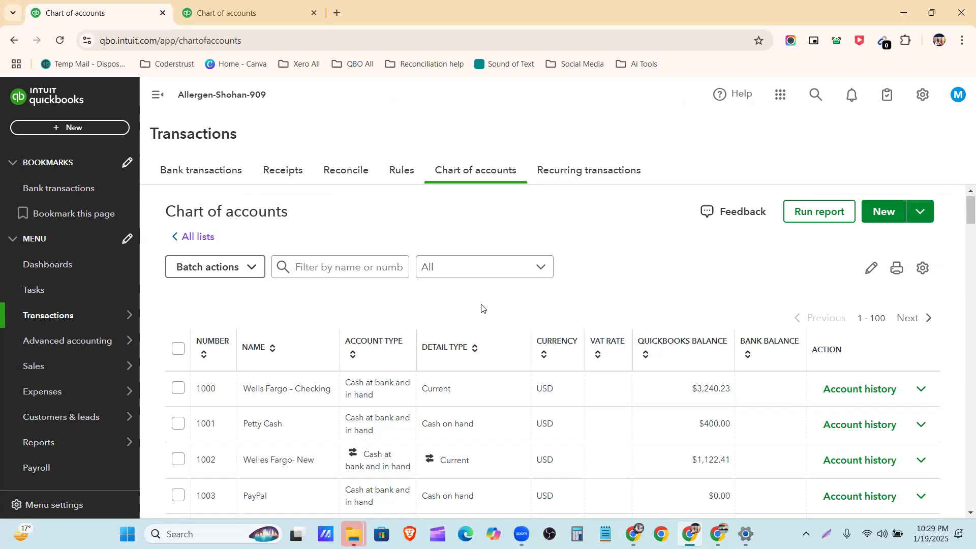
{"action": "left_click", "coordinate": [358, 269]}
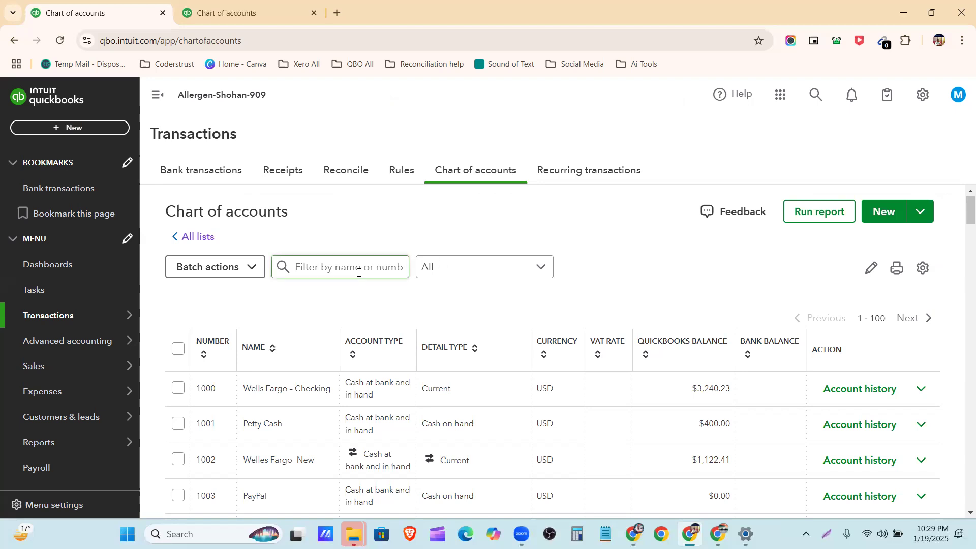
{"action": "type", "text": "loss"}
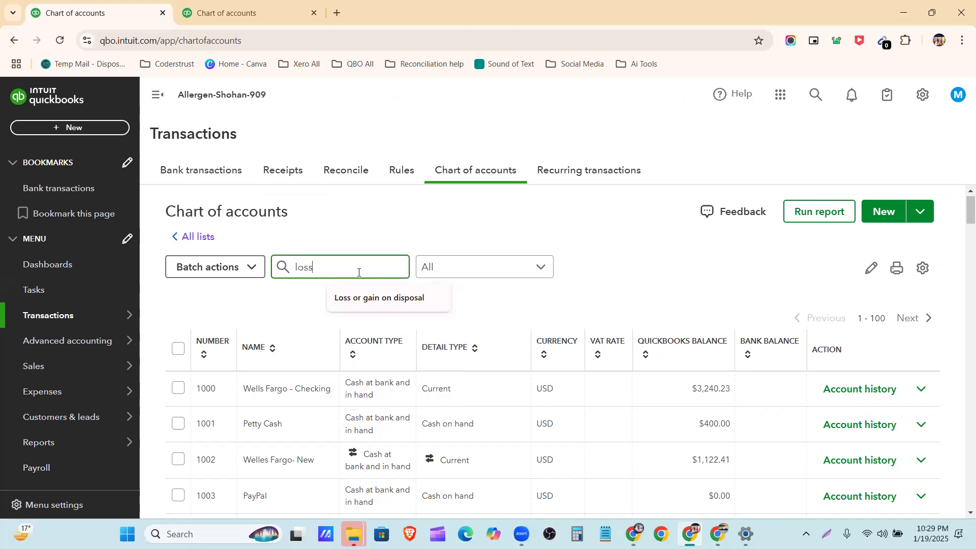
{"action": "left_click", "coordinate": [377, 304]}
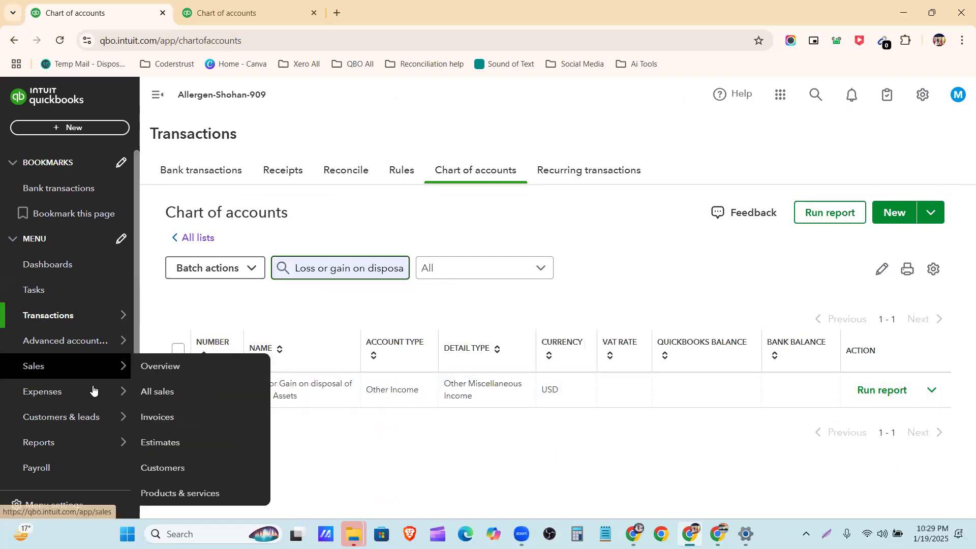
Step: Go to the reports and open the Profit and Loss report from the favourites
{"action": "scroll", "coordinate": [77, 366], "scroll_direction": "down", "scroll_amount": 3}
{"action": "left_click", "coordinate": [68, 321]}
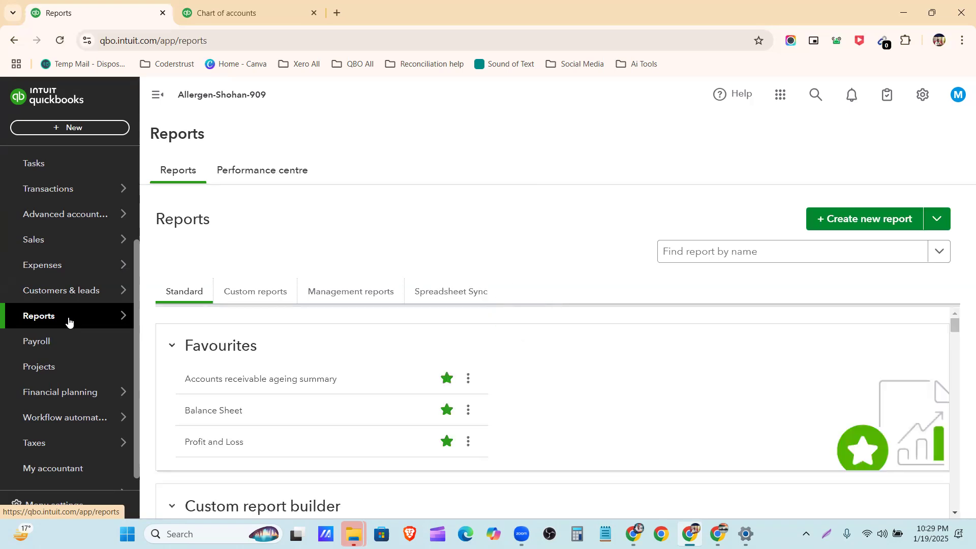
{"action": "scroll", "coordinate": [236, 374], "scroll_direction": "down", "scroll_amount": 1}
{"action": "left_click", "coordinate": [235, 376]}
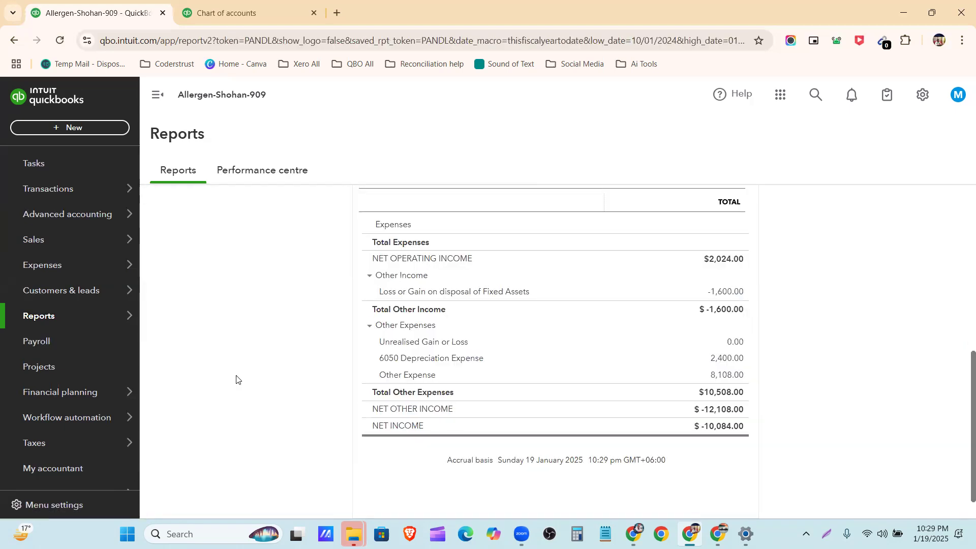
Step: Set the Profit and Loss report period to All Dates and rerun the report
{"action": "scroll", "coordinate": [252, 356], "scroll_direction": "up", "scroll_amount": 5}
{"action": "scroll", "coordinate": [251, 356], "scroll_direction": "up", "scroll_amount": 3}
{"action": "scroll", "coordinate": [254, 330], "scroll_direction": "down", "scroll_amount": 4}
{"action": "scroll", "coordinate": [251, 315], "scroll_direction": "up", "scroll_amount": 4}
{"action": "left_click", "coordinate": [249, 293]}
{"action": "left_click", "coordinate": [720, 308]}
Step: Examine the Loss or Gain on disposal of Fixed Assets line under Other Income and the report's net income
{"action": "scroll", "coordinate": [533, 327], "scroll_direction": "down", "scroll_amount": 3}
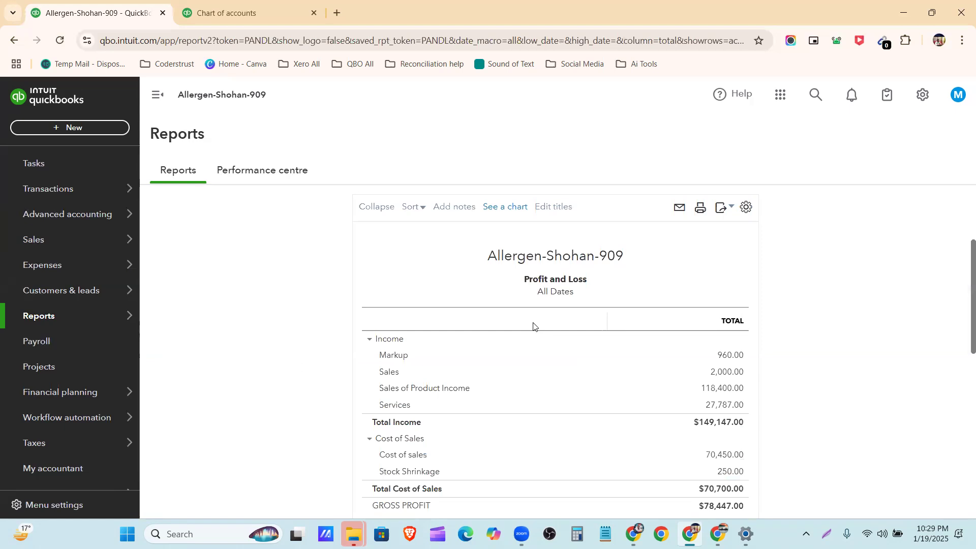
{"action": "scroll", "coordinate": [533, 327], "scroll_direction": "down", "scroll_amount": 3}
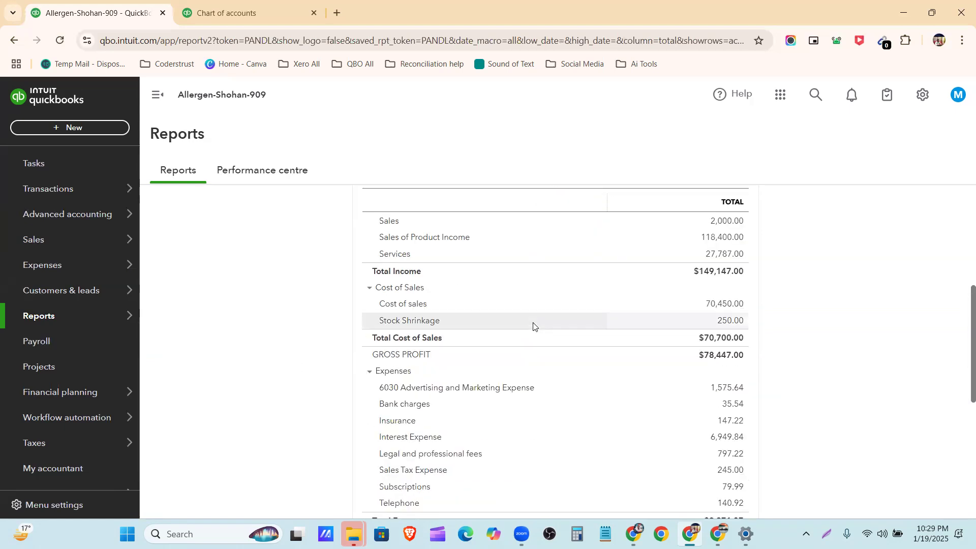
{"action": "scroll", "coordinate": [533, 326], "scroll_direction": "down", "scroll_amount": 1}
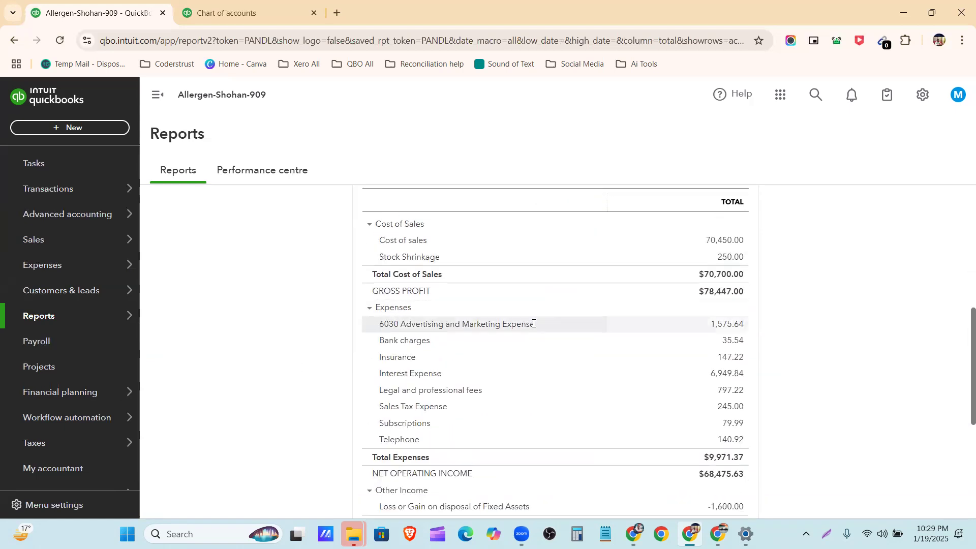
{"action": "scroll", "coordinate": [525, 316], "scroll_direction": "down", "scroll_amount": 2}
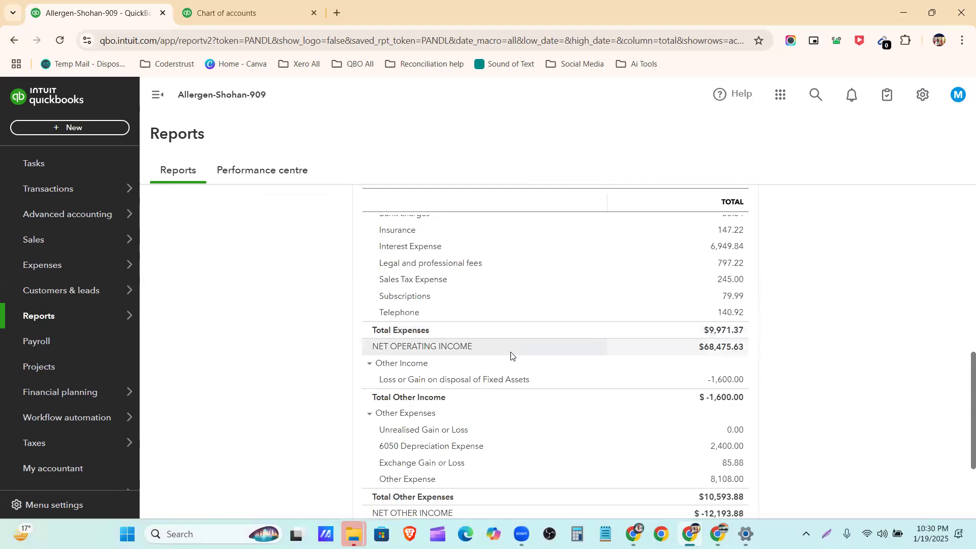
{"action": "scroll", "coordinate": [463, 335], "scroll_direction": "down", "scroll_amount": 1}
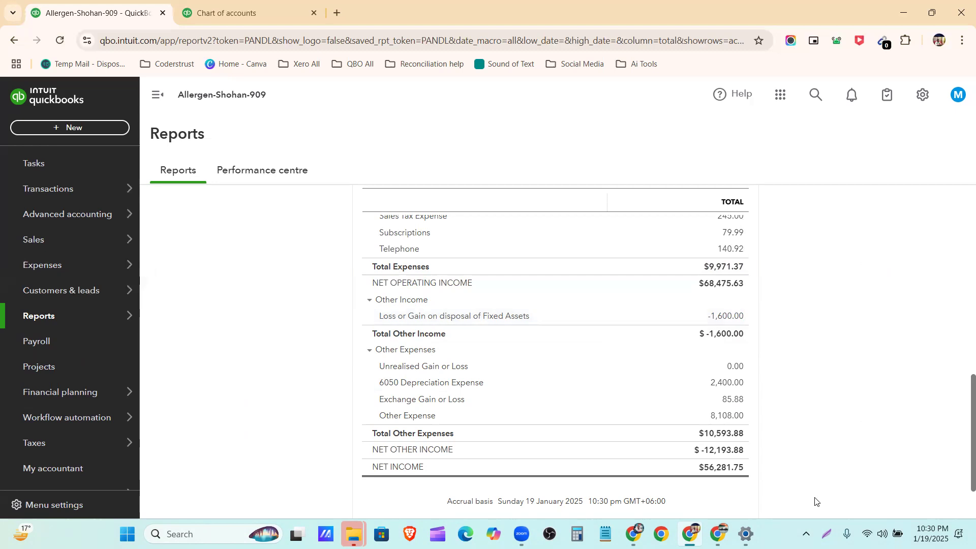
Step: Switch to the fixed assets spreadsheet in Google Sheets and select the asset categories from Furniture & Fixtures to Air Conditioner in D2:D8
{"action": "left_click", "coordinate": [633, 534]}
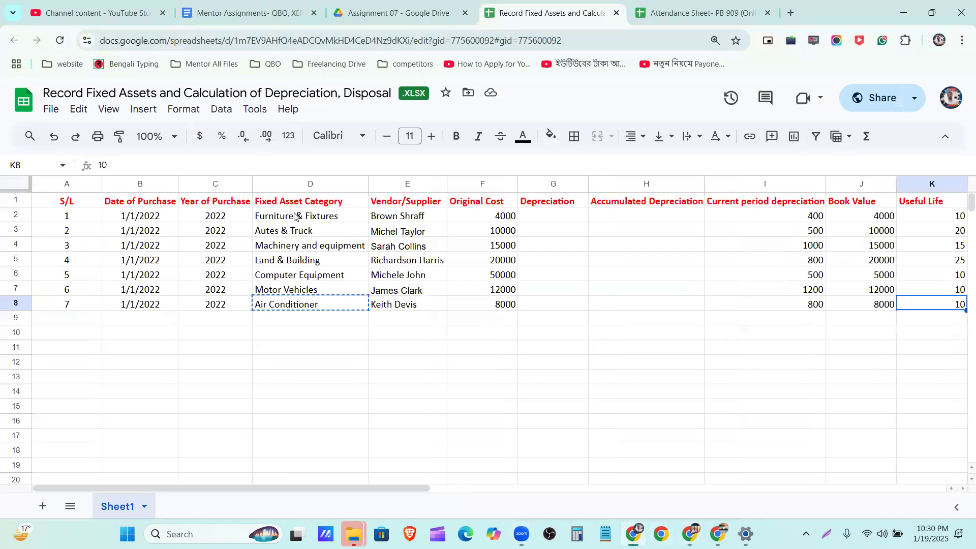
{"action": "left_click_drag", "start_coordinate": [295, 216], "coordinate": [307, 304]}
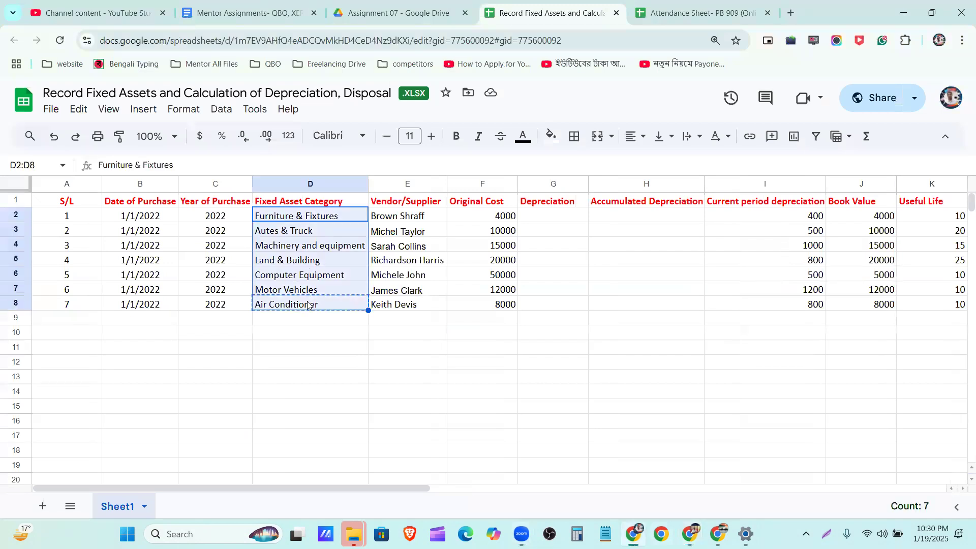